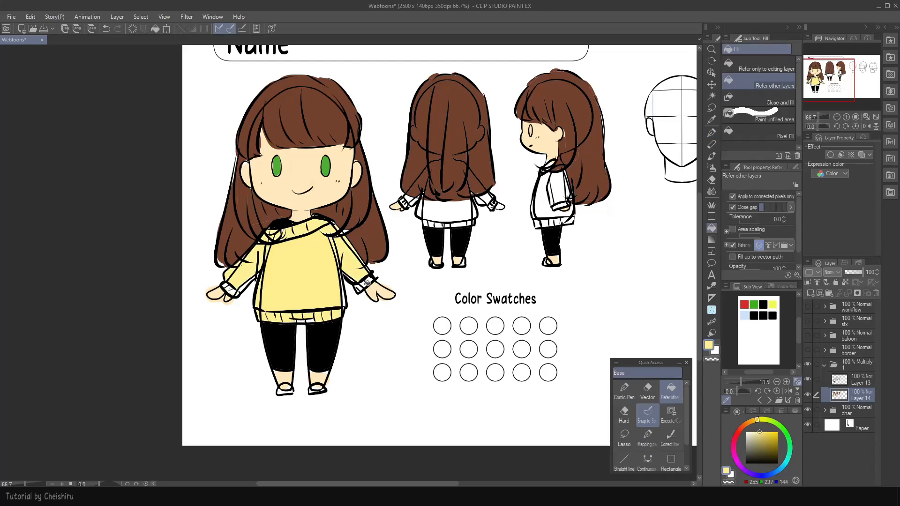
- Fill the side-view character's sweater with yellow and lighten the sweater colour with a Hue/Saturation/Luminosity adjustment
click(544, 199)
key(ctrl+u)
drag(597, 356, 628, 356)
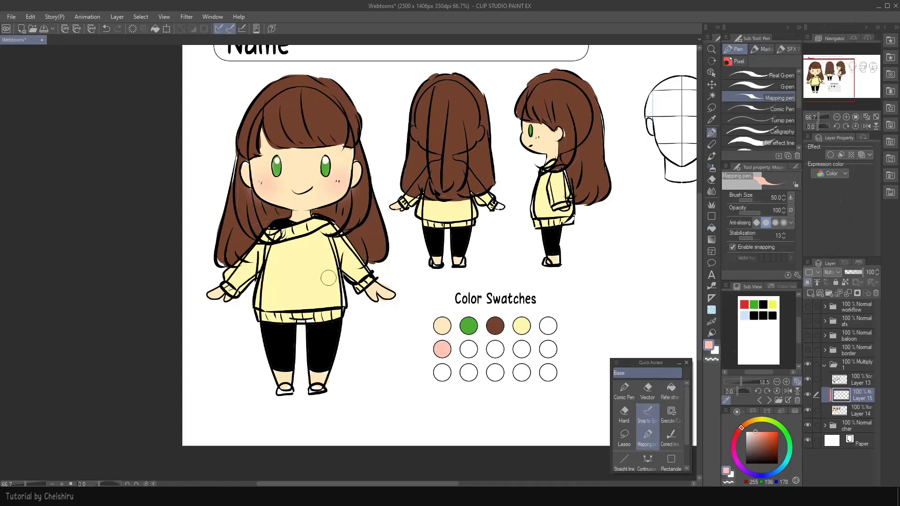
- Choose a beige shadow colour and paint shadows on the front-view chibi's face, hair, sleeves and sweater hem
click(752, 421)
click(759, 436)
drag(263, 146, 352, 148)
drag(354, 153, 348, 186)
drag(261, 262, 232, 295)
drag(263, 318, 342, 313)
drag(334, 239, 361, 280)
drag(359, 180, 356, 230)
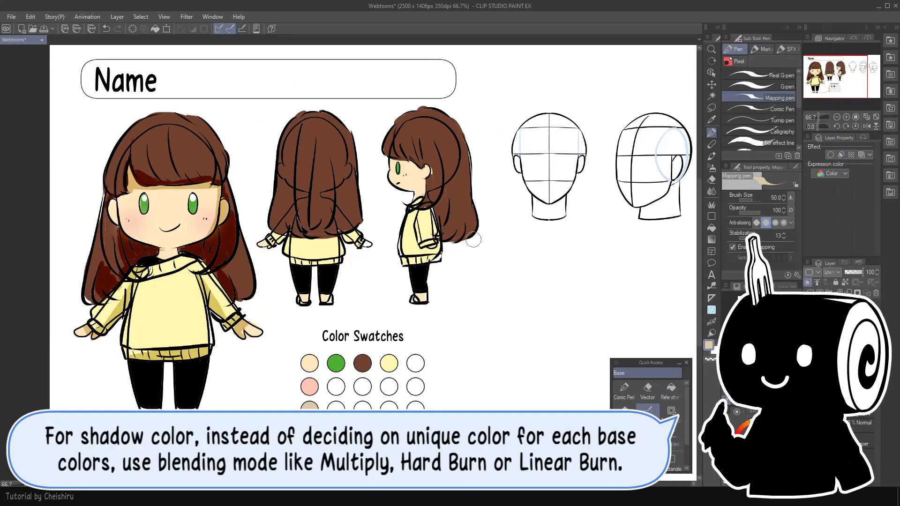
- Adjust the shadows with Hue/Saturation/Luminosity and fill the first swatch of the third row with the shadow colour
key(ctrl+u)
mouse_move(498, 245)
mouse_down()
mouse_move(521, 246)
mouse_move(481, 222)
mouse_move(488, 195)
mouse_up()
click(609, 181)
click(862, 417)
click(671, 391)
click(309, 407)
- Ink the front-view chibi's facial features in black over the blue sketch with the Mapping pen
key(p)
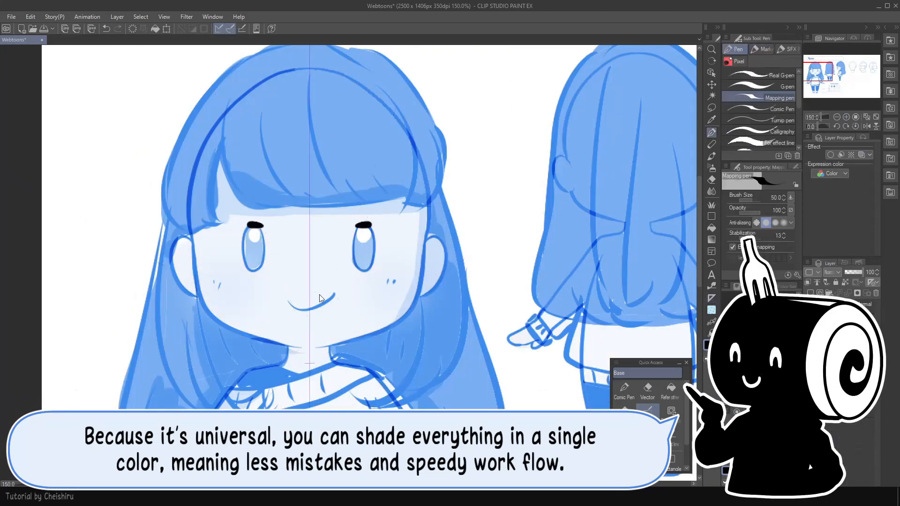
mouse_move(338, 234)
mouse_down()
mouse_move(394, 262)
mouse_move(320, 214)
mouse_up()
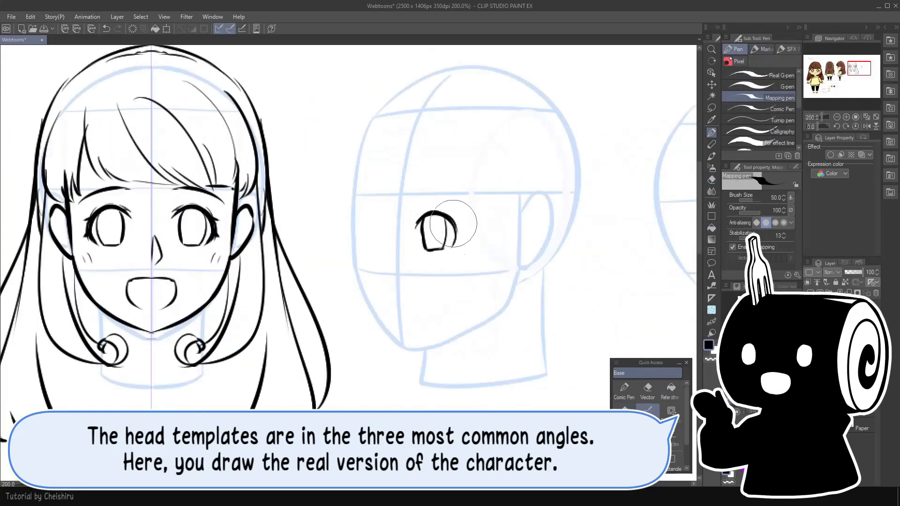
- Draw the eyes, brow and face lines of the character in black on the three-quarter head template
drag(453, 224, 462, 246)
mouse_move(372, 214)
mouse_down()
mouse_move(372, 250)
mouse_move(382, 251)
mouse_move(384, 271)
mouse_up()
drag(417, 197, 461, 199)
drag(389, 195, 358, 200)
drag(374, 119, 400, 340)
key(e)
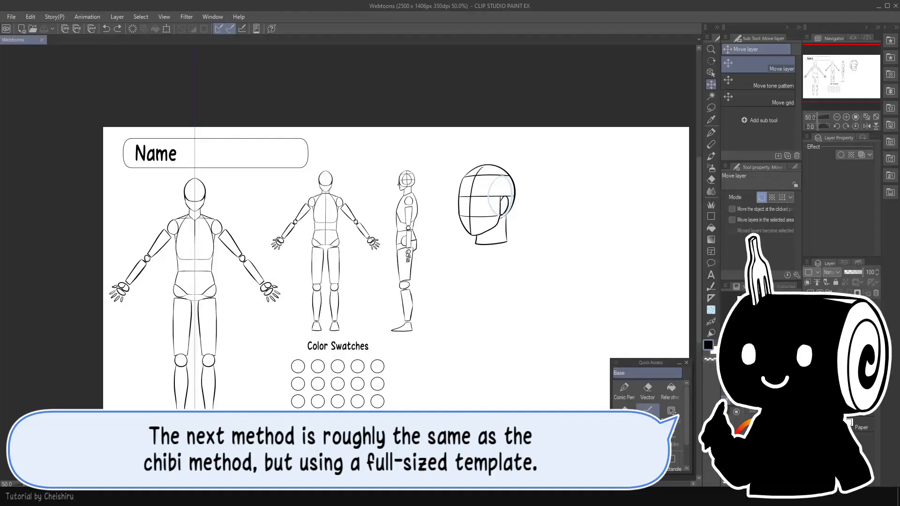
- Paste the coloured character head and transform it to fit the full-size front-view body template
key(ctrl+v)
key(ctrl+t)
drag(281, 90, 282, 141)
key(Return)
- Erase the template lines overlapping the hair ends and shoulders of the full-size front figure
key(e)
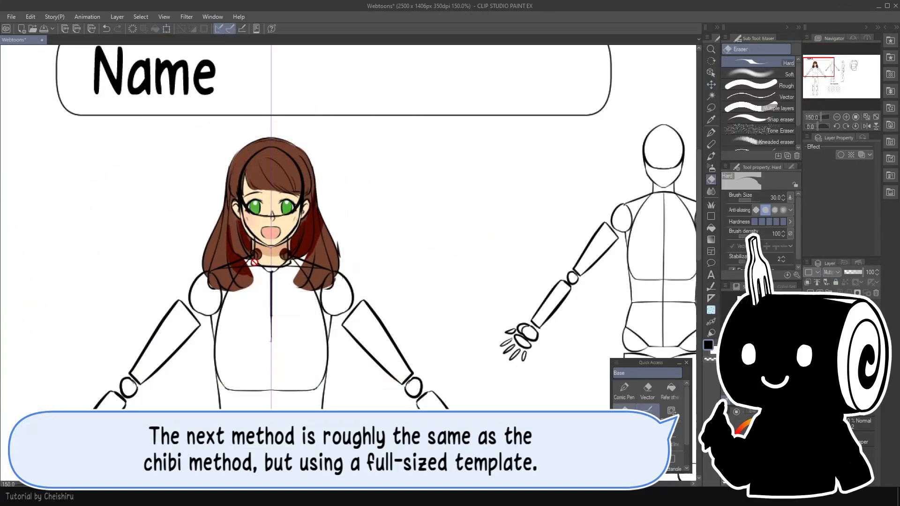
drag(211, 277, 253, 281)
drag(301, 262, 328, 285)
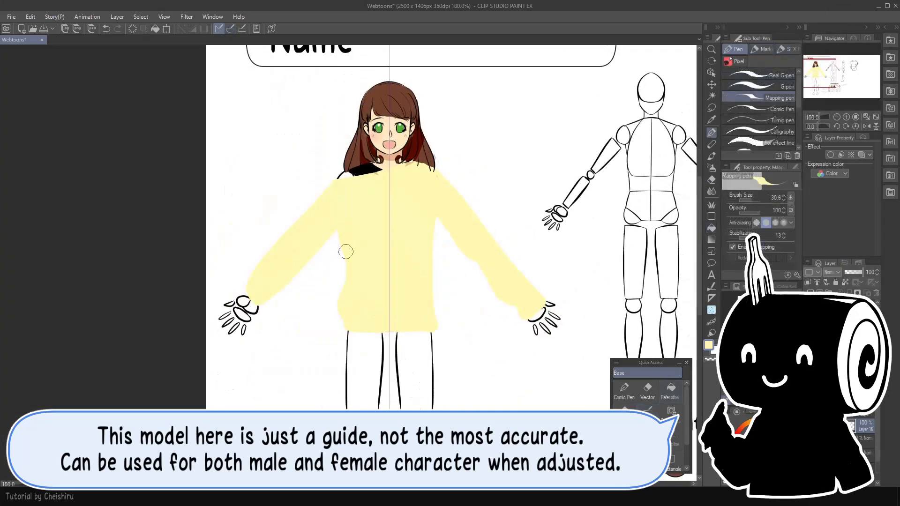
- Finish painting the front figure's pale yellow sweater and outline its hem in black
drag(342, 245, 348, 323)
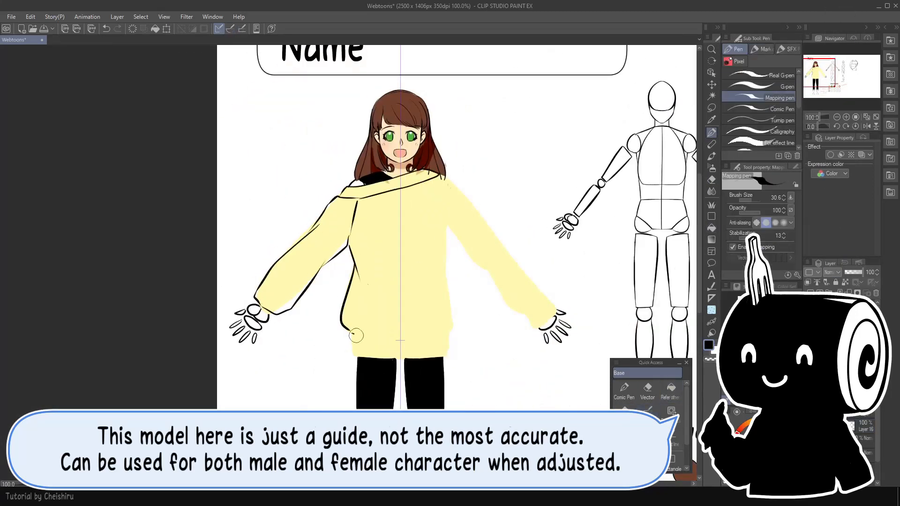
drag(356, 336, 448, 334)
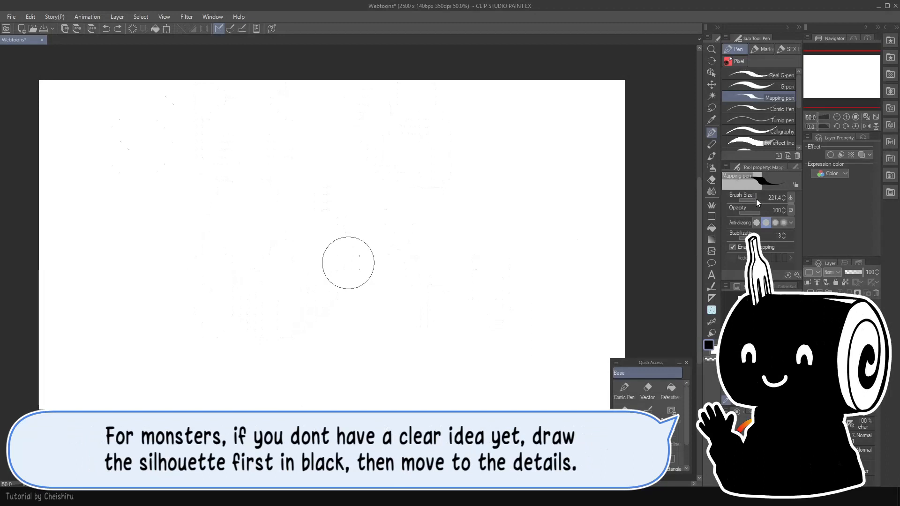
- Draw black silhouettes of a horned four-legged monster and a long-tailed serpentine monster with a large brush
mouse_move(141, 155)
mouse_down()
mouse_move(211, 177)
mouse_move(137, 137)
mouse_move(127, 173)
mouse_move(181, 234)
mouse_up()
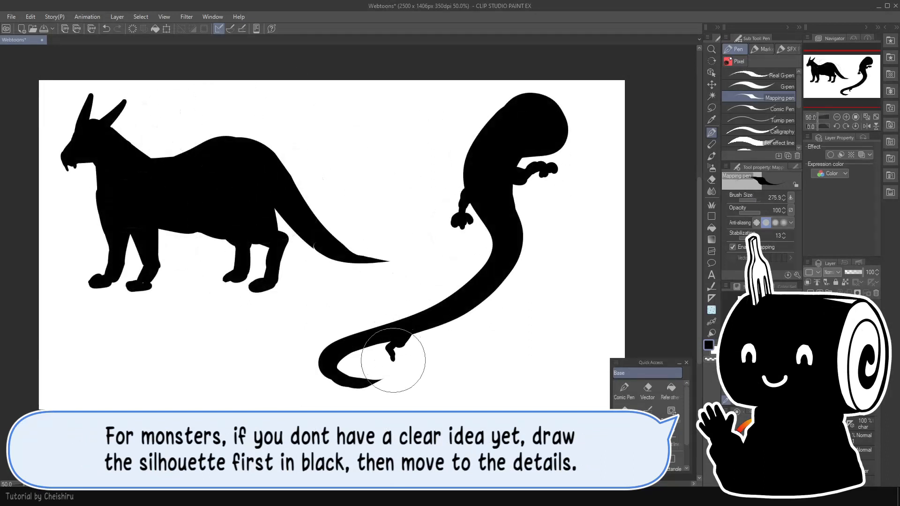
mouse_move(392, 361)
mouse_down()
mouse_move(419, 349)
mouse_move(402, 358)
mouse_up()
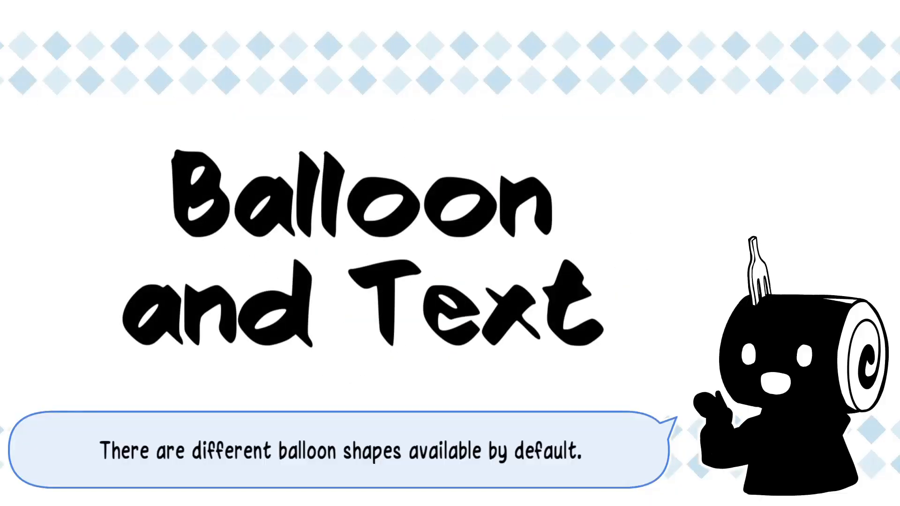
- Add the text "KINDS OF IN THE MIDDLE" to the triangular balloon and "IN THE MIDDLE" to the rounded balloon
click(779, 258)
click(712, 275)
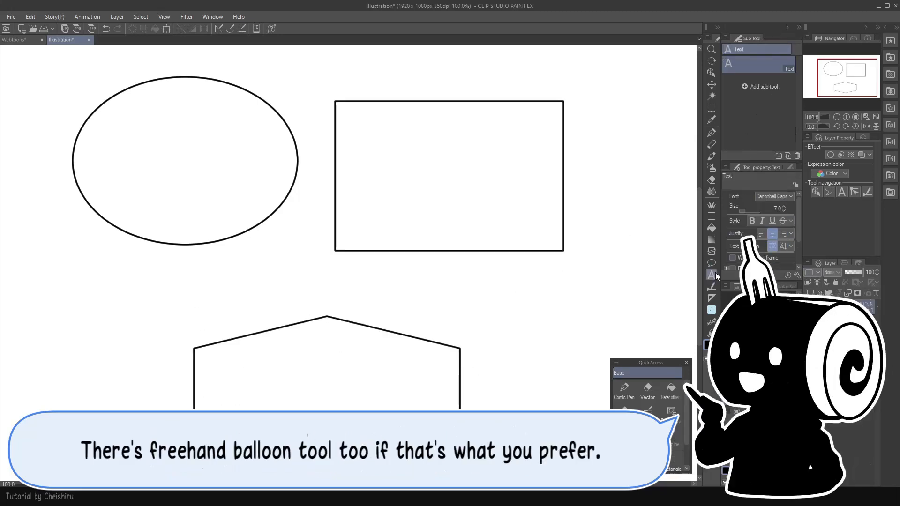
click(444, 184)
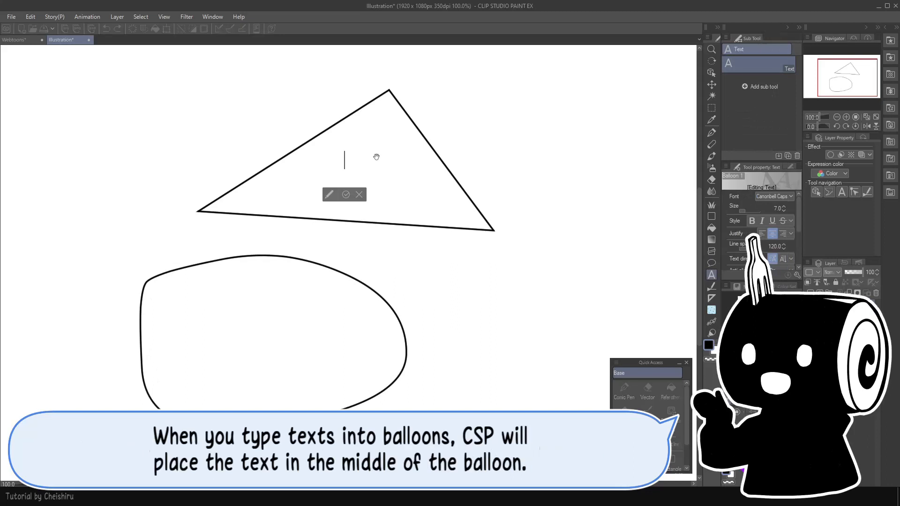
text(KINDS OF IN THE MIDDLE)
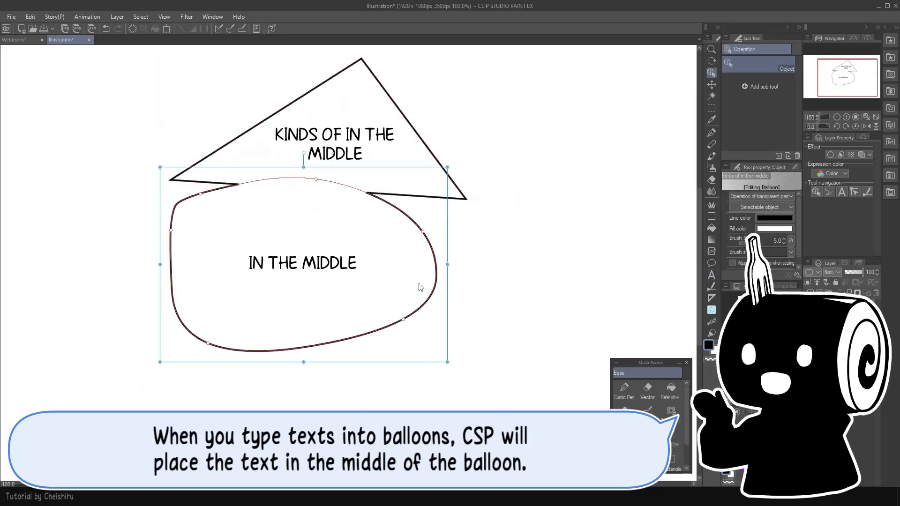
- Reshape the speech balloons and change their outline thickness with Redraw vector line width
mouse_move(519, 142)
mouse_down()
mouse_move(536, 294)
mouse_move(519, 142)
mouse_up()
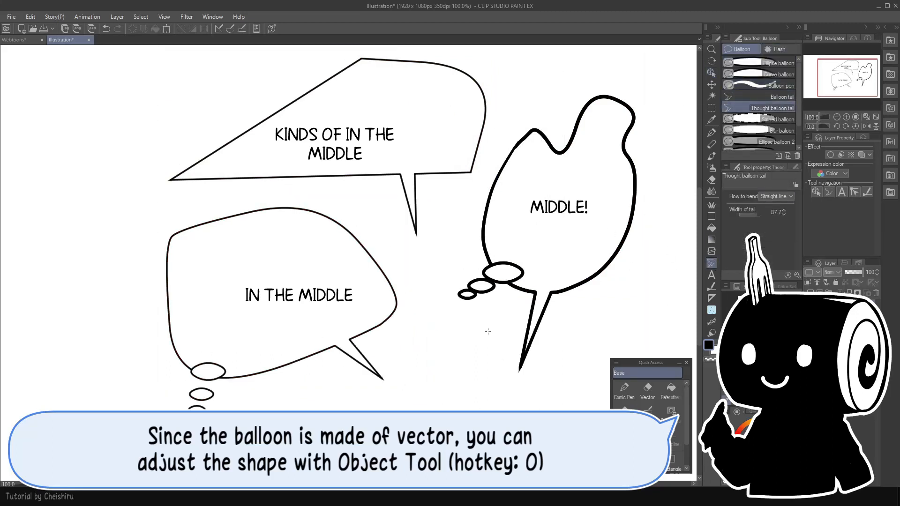
key(y)
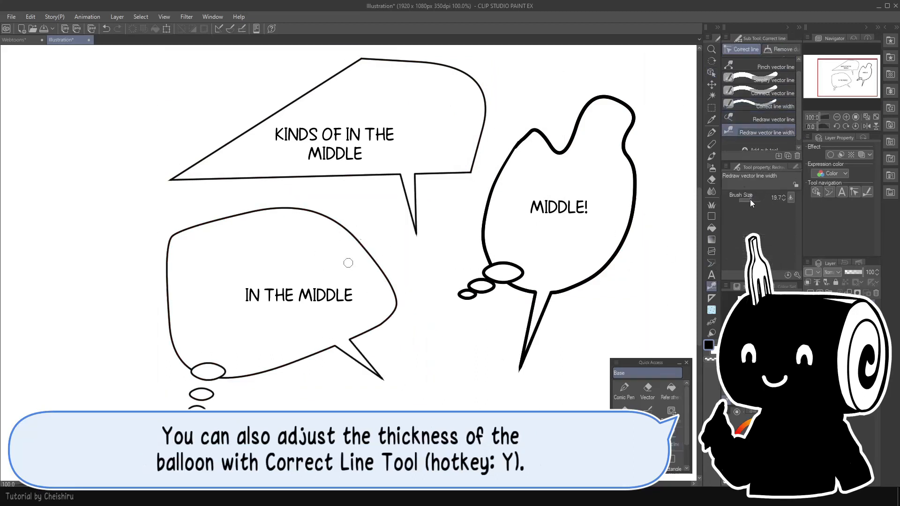
drag(171, 234, 402, 280)
drag(171, 178, 486, 108)
drag(519, 142, 486, 251)
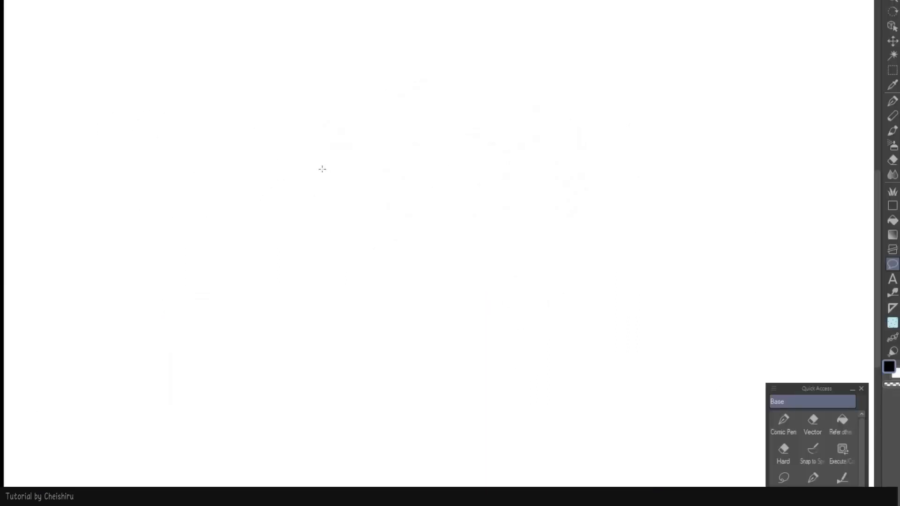
- Draw a dashed ellipse with the Striped balloon and review that tool's brush tip settings
drag(152, 68, 398, 261)
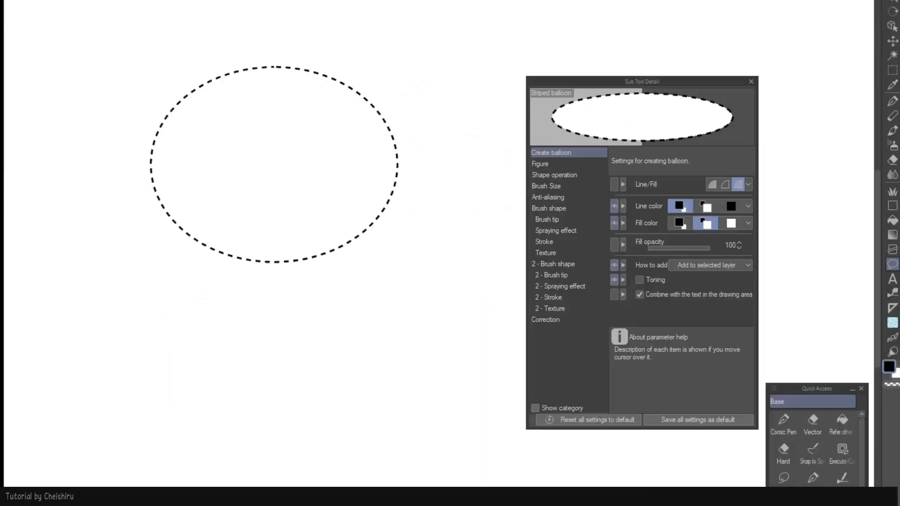
click(568, 220)
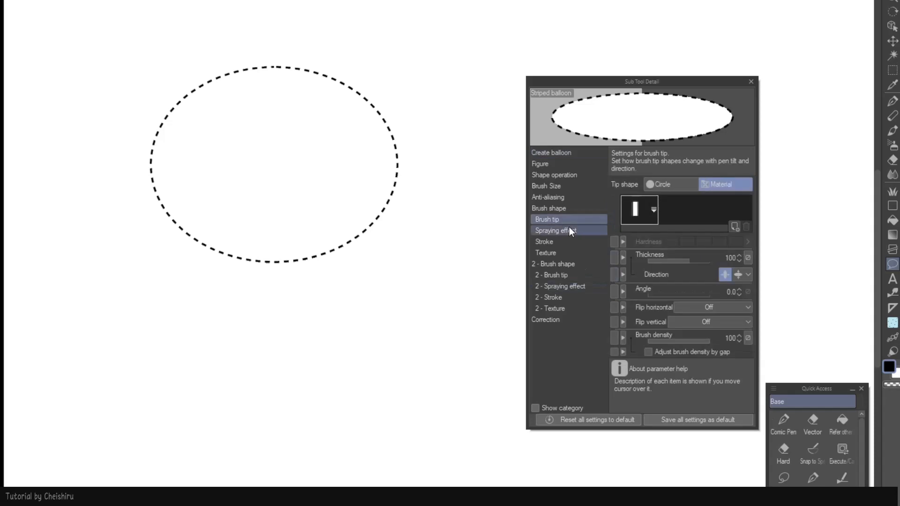
click(752, 82)
- Draw a large and a small black heart beside the dashed balloon and trim their edges with the Hard eraser
mouse_move(547, 181)
mouse_down()
mouse_move(533, 193)
mouse_move(547, 193)
mouse_up()
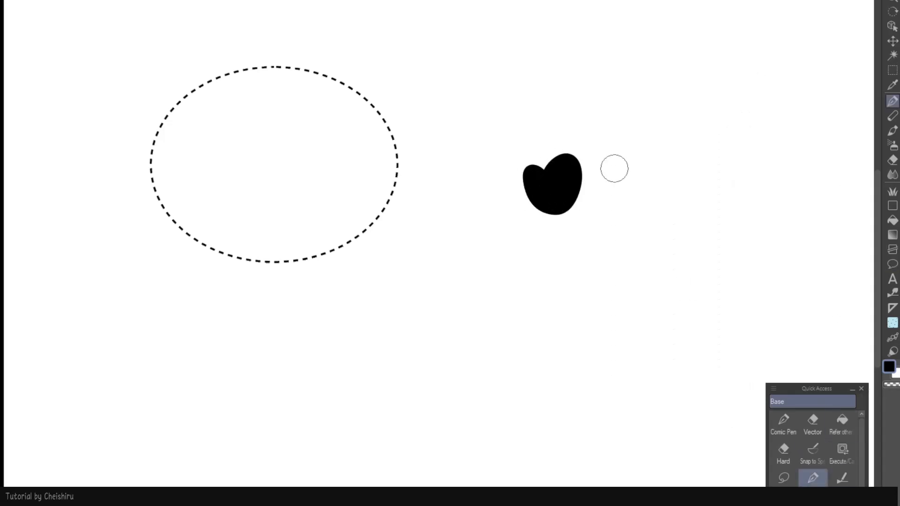
drag(619, 179, 614, 200)
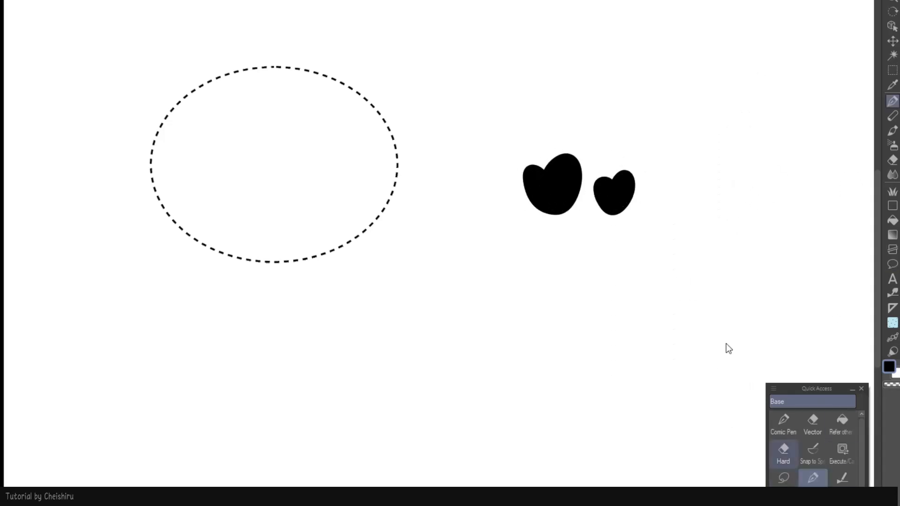
click(784, 453)
drag(584, 165, 560, 211)
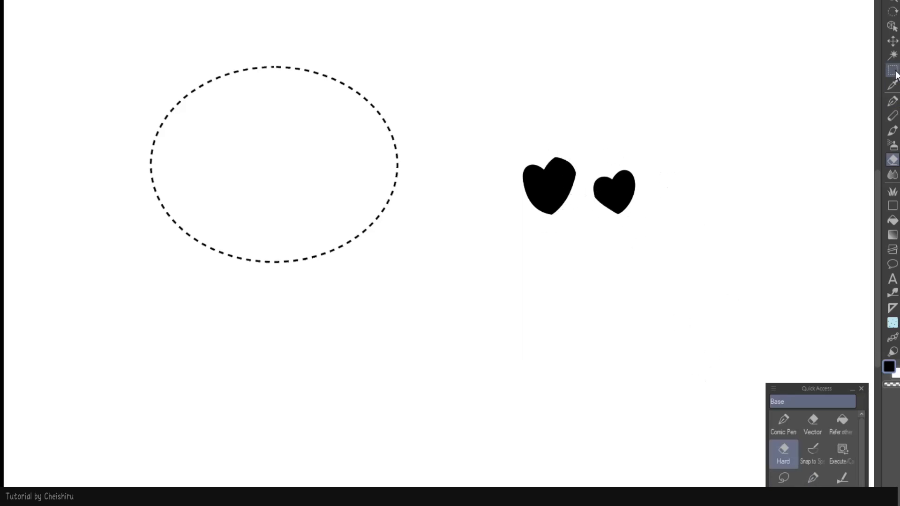
- Register the hearts as an image material usable as a brush tip shape, saved in the custom folder under All materials
click(36, 26)
mouse_move(159, 294)
click(244, 290)
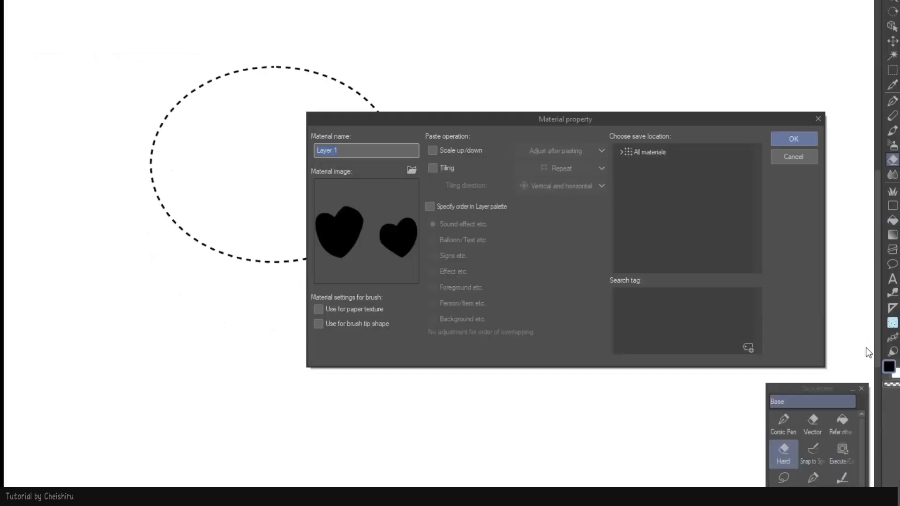
click(622, 152)
click(652, 167)
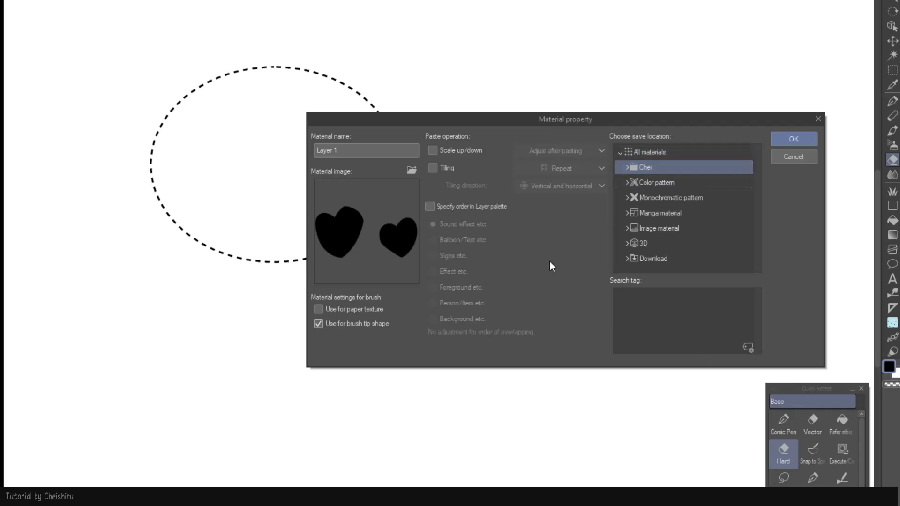
- Name the new material TwoHearts and save it
text(TwoHearts)
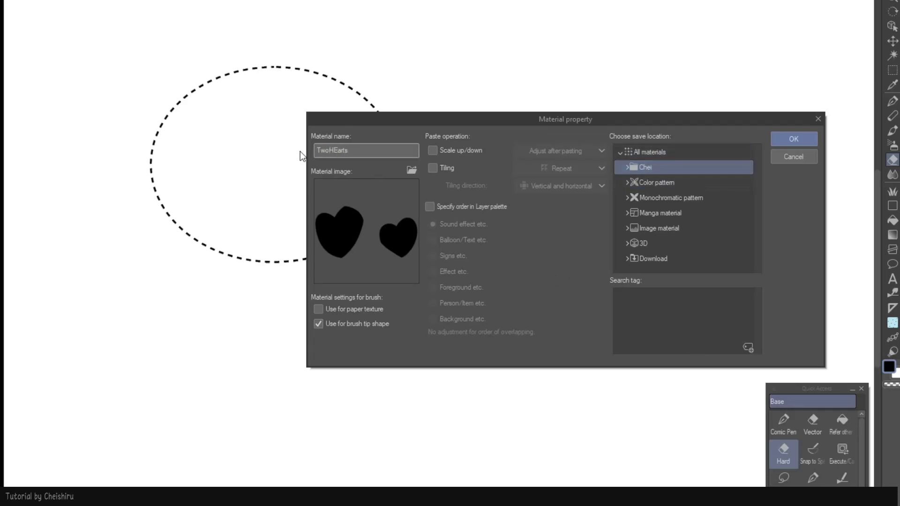
key(shift+Left)
key(shift+Left)
key(shift+Left)
key(shift+Left)
key(shift+Left)
key(shift+Left)
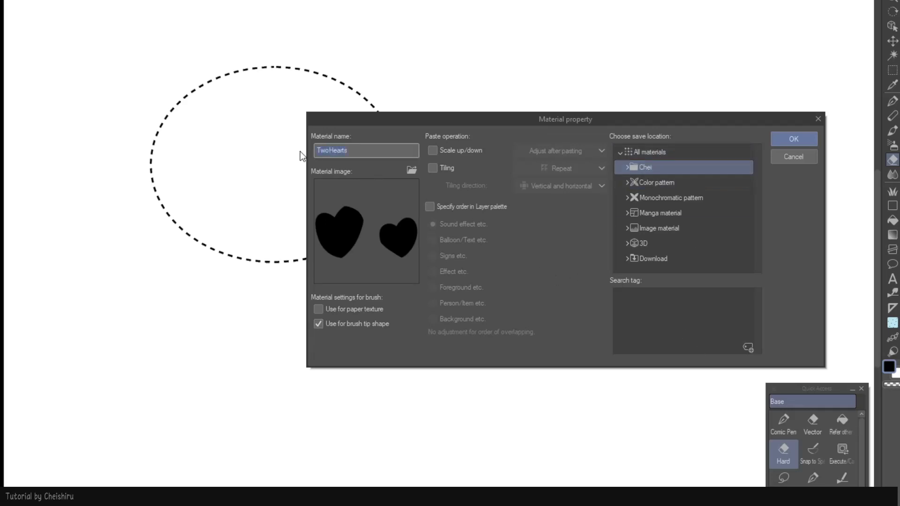
click(794, 139)
- Duplicate the Striped balloon sub tool under the name TwoHearts
right_click(516, 150)
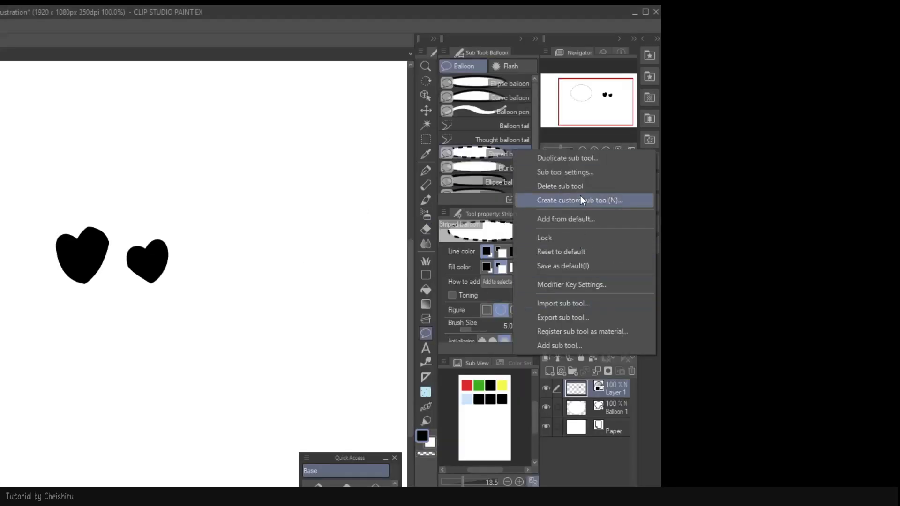
click(568, 158)
key(Return)
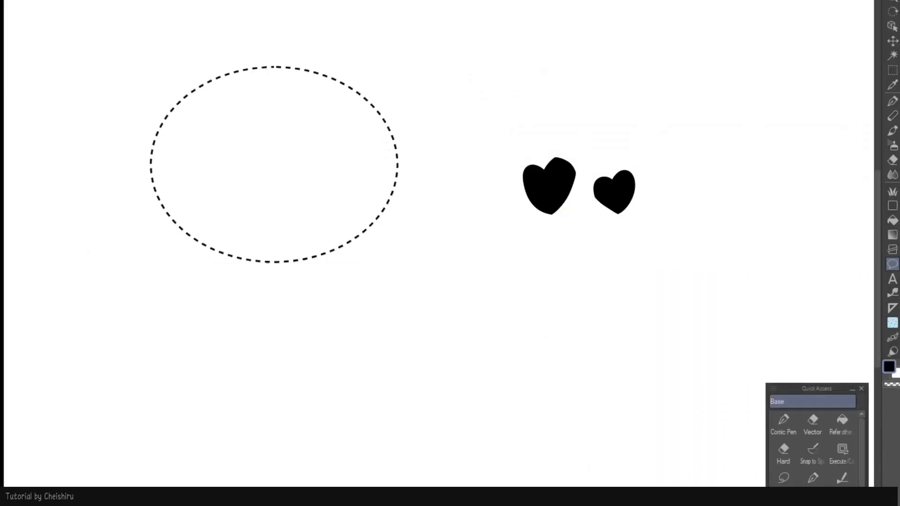
- Replace the duplicated balloon tool's brush tip with the TwoHearts material and draw a test ellipse balloon
click(632, 196)
click(419, 103)
text(TwoHearts)
key(Return)
click(586, 137)
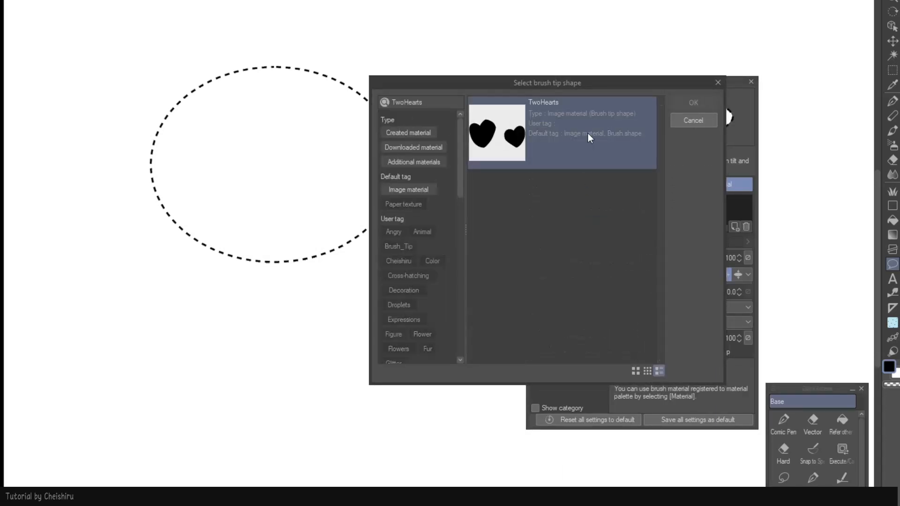
click(694, 102)
drag(143, 193, 349, 352)
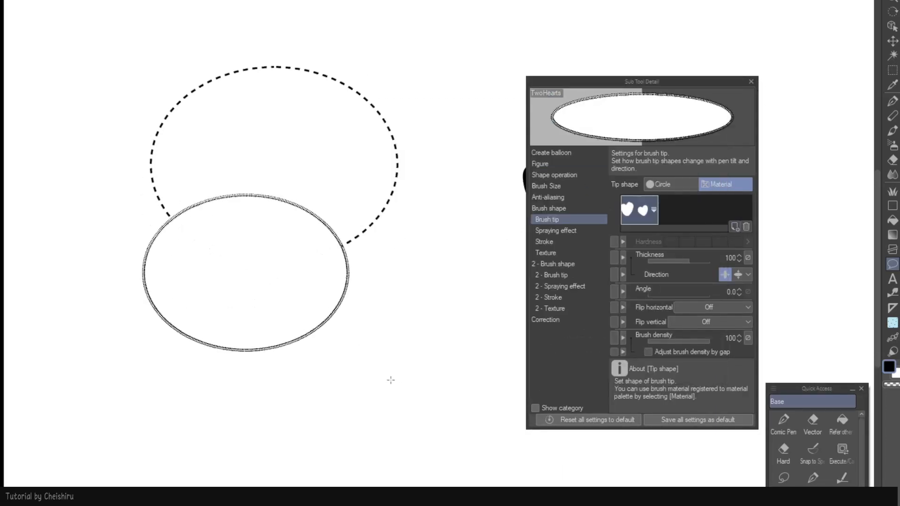
- Increase the TwoHearts balloon's brush size to 24.8 and draw another test ellipse overlapping the previous one
click(551, 208)
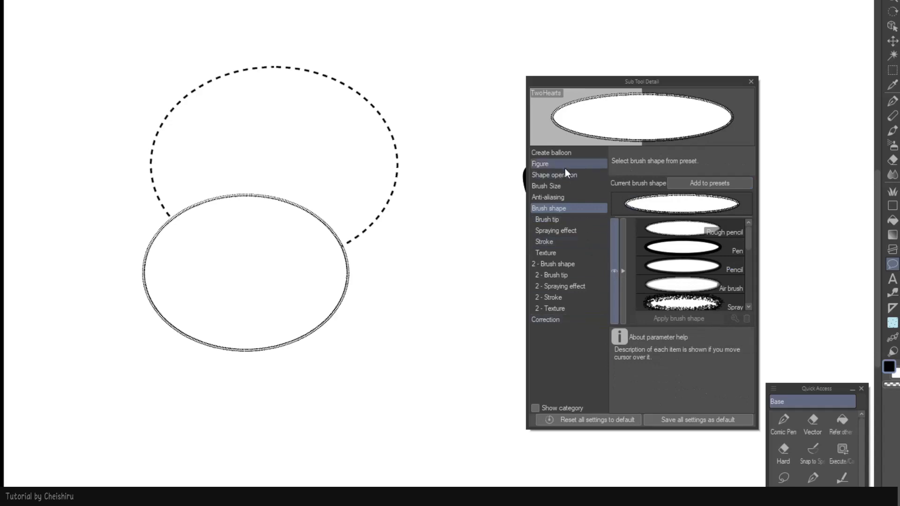
click(560, 153)
click(547, 186)
click(682, 188)
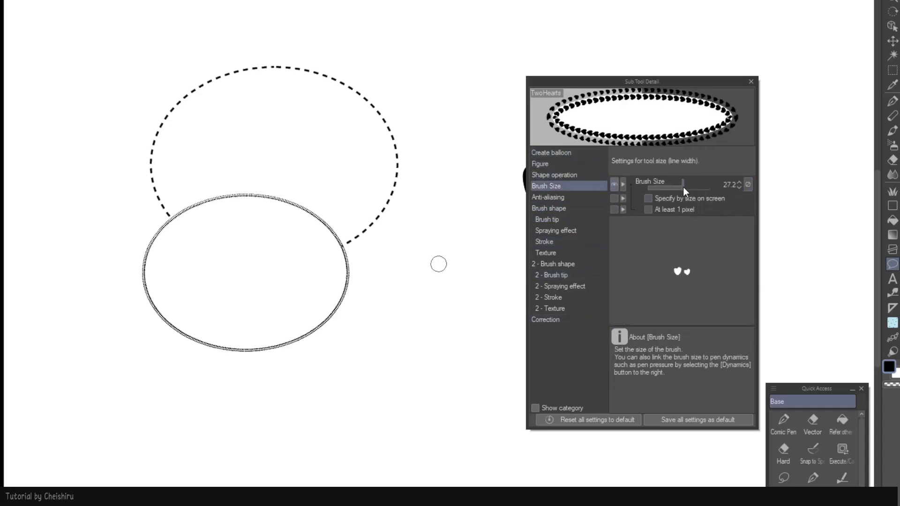
drag(275, 287, 476, 469)
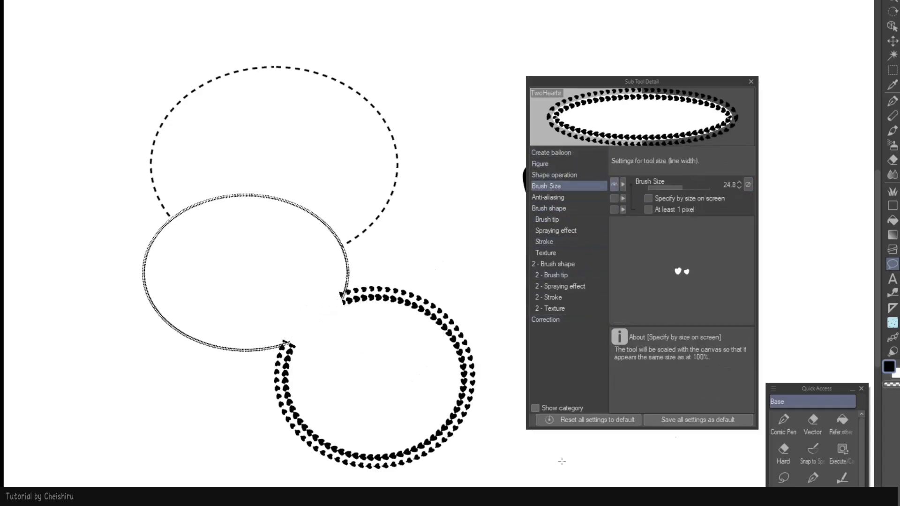
- Try a different brush tip thickness for the TwoHearts balloon, then restore it to 100
click(586, 222)
mouse_move(687, 262)
mouse_down()
mouse_move(666, 262)
mouse_move(688, 263)
mouse_up()
text(100)
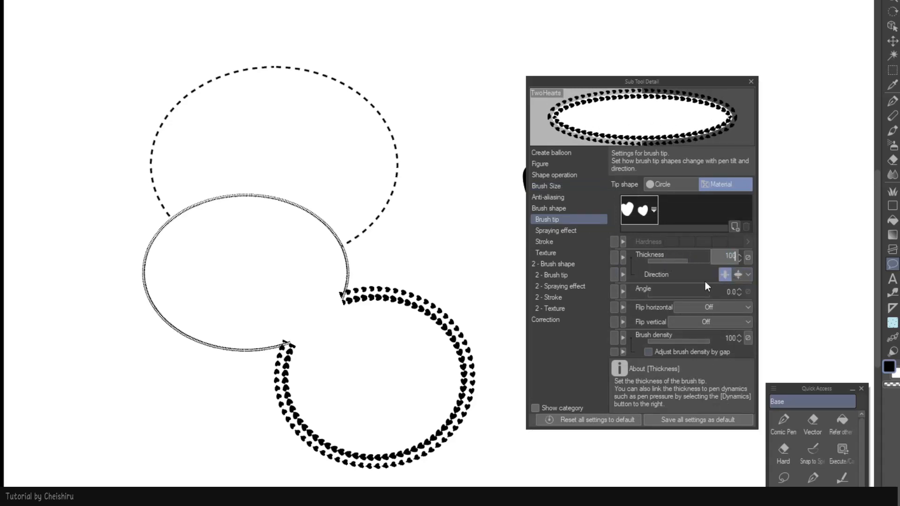
key(Return)
- Rotate the brush tip angle so the two hearts stack vertically, and open the tool's brush size settings
drag(659, 294, 665, 295)
click(576, 208)
click(576, 221)
click(547, 186)
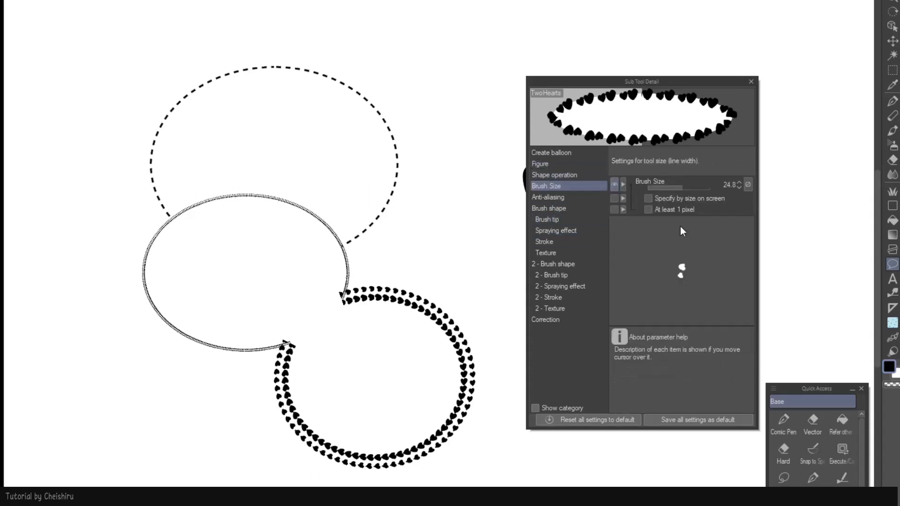
- Test the TwoHearts balloon at different brush sizes by drawing three ellipse balloons on the canvas, including a size of 17.0
click(670, 188)
drag(344, 104, 499, 208)
drag(56, 319, 228, 452)
drag(678, 188, 683, 188)
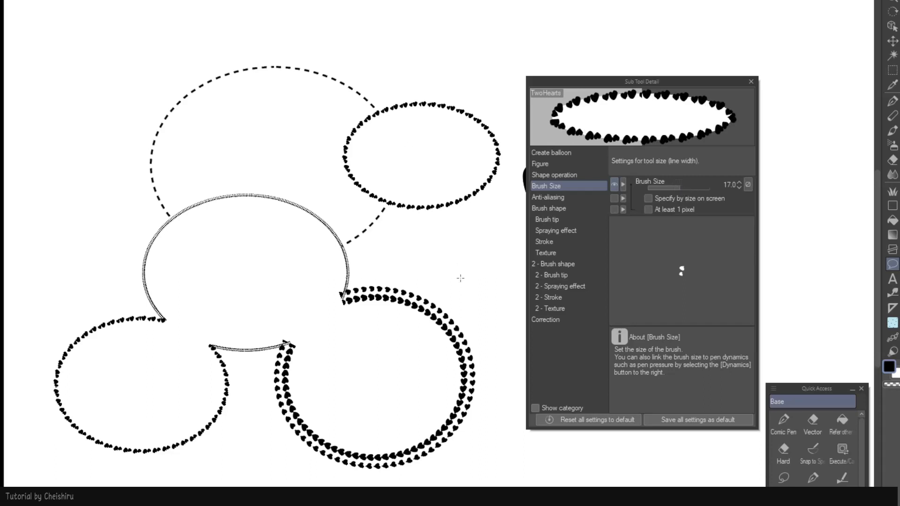
drag(51, 16, 257, 151)
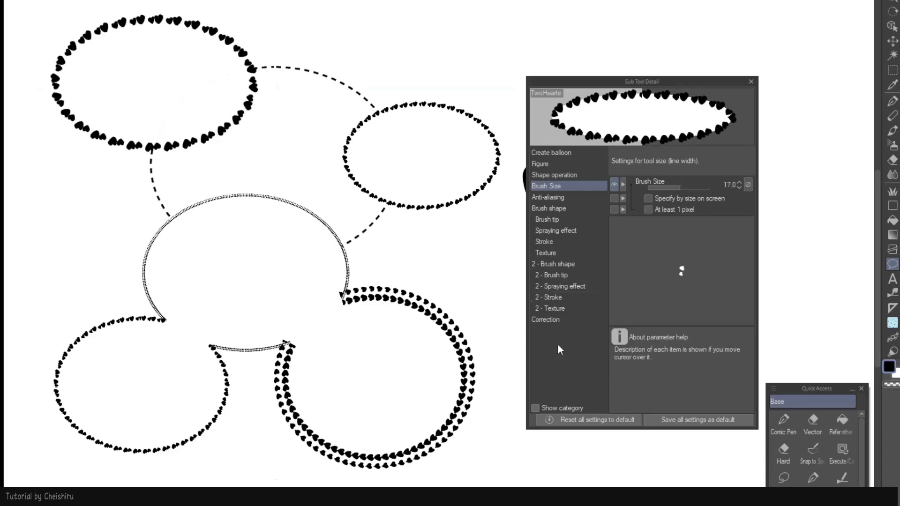
- Try the spraying effect on a small ellipse balloon, then turn it off and close the tool's detailed settings
click(556, 230)
click(548, 219)
click(567, 231)
click(652, 184)
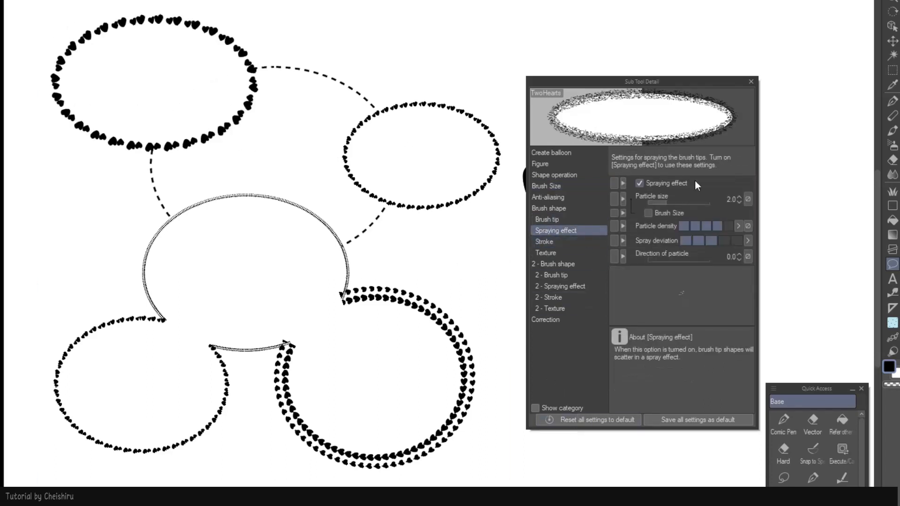
drag(364, 25, 477, 99)
click(647, 183)
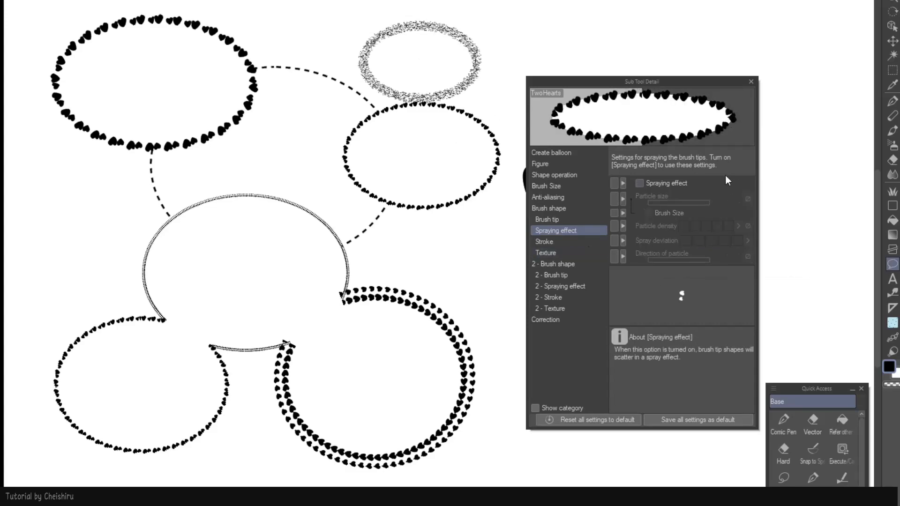
click(752, 81)
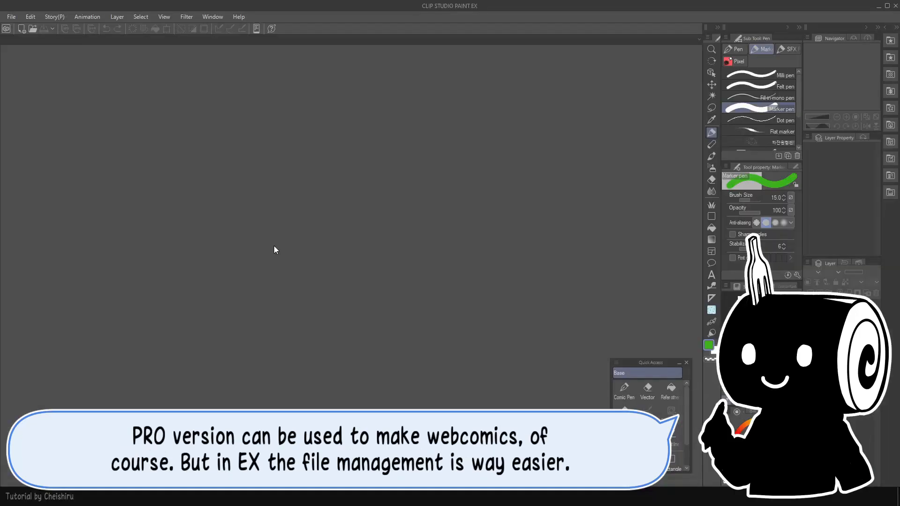
- Start a new document and compare the settings of the webtoon, comic, fanzine, all-comic-settings and animation project types
click(11, 17)
click(29, 28)
click(332, 76)
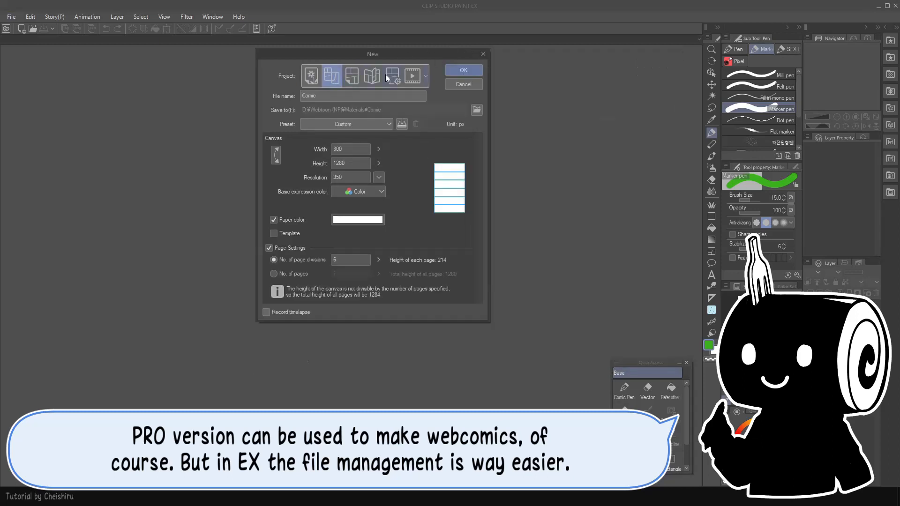
click(352, 76)
click(373, 76)
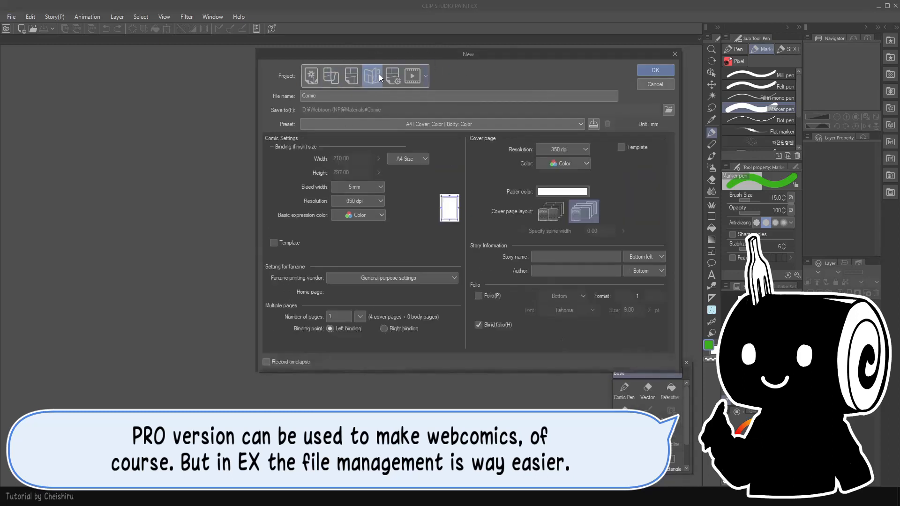
click(393, 75)
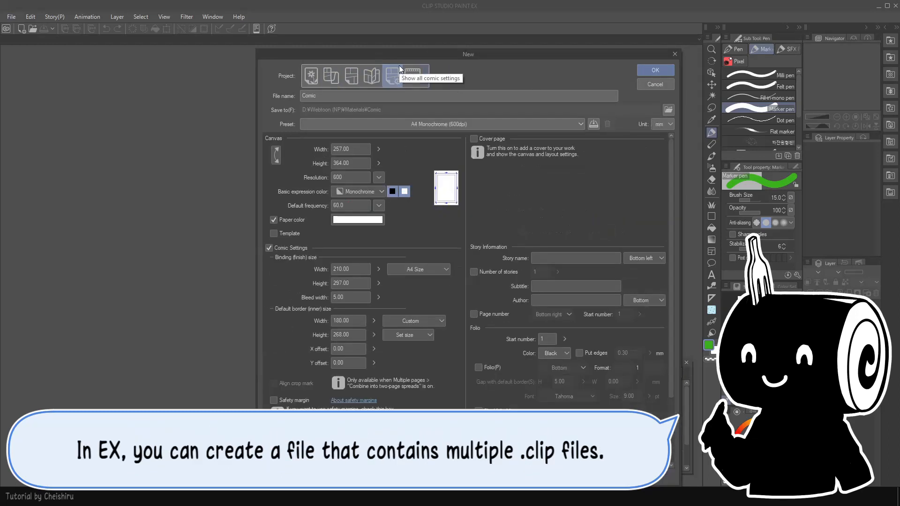
click(416, 81)
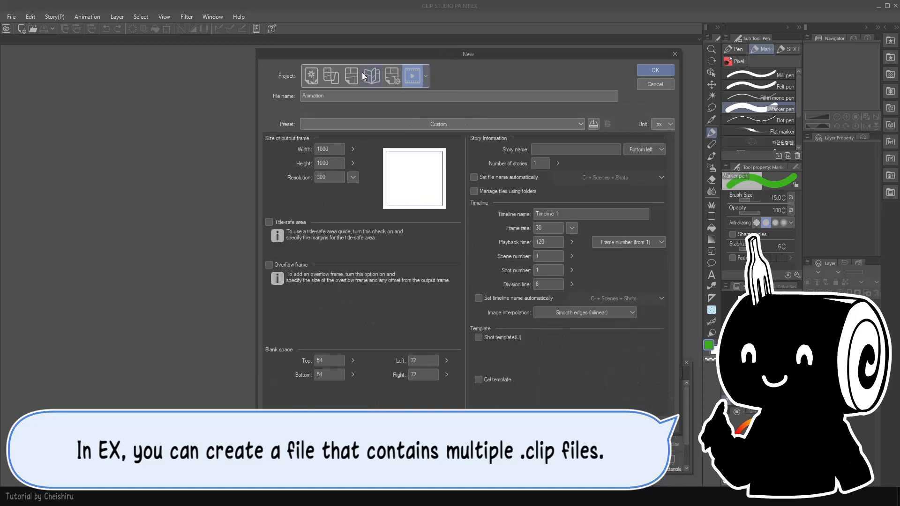
click(356, 77)
- Create a webtoon project named Comic with 9 pages of 800 × 1280 px at 350 dpi
click(338, 82)
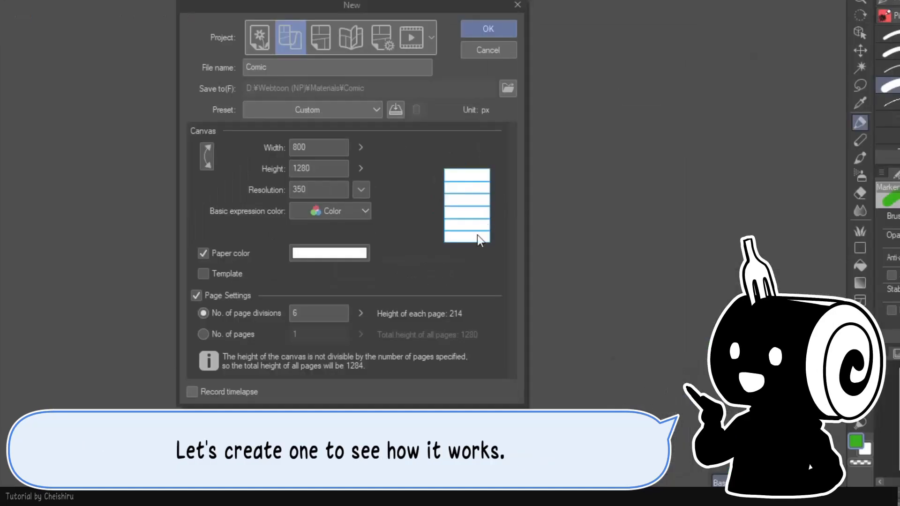
click(203, 335)
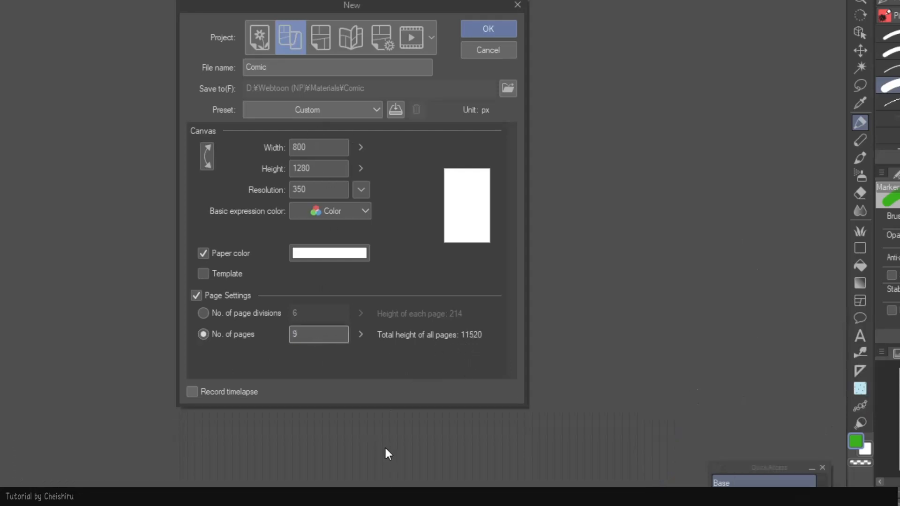
key(Return)
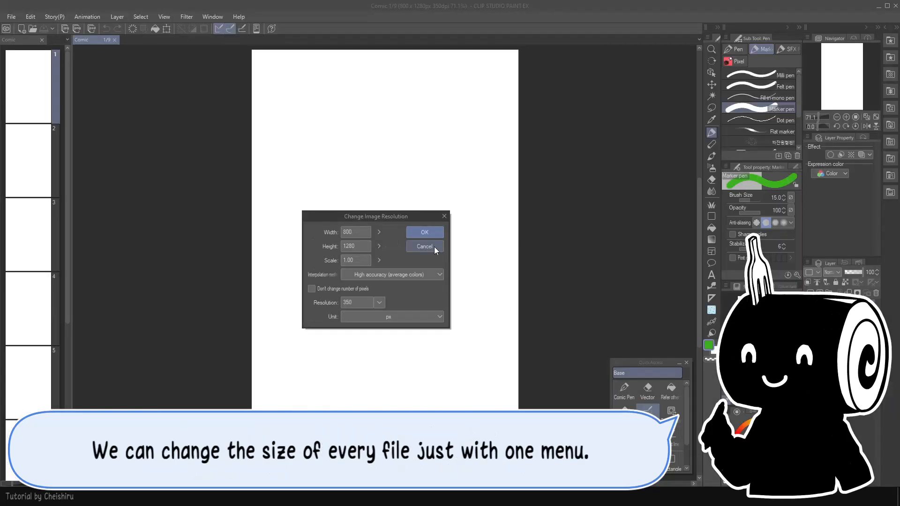
- Cancel the single-page resolution change, close the page, and open the project settings that apply to all pages
click(420, 254)
click(115, 40)
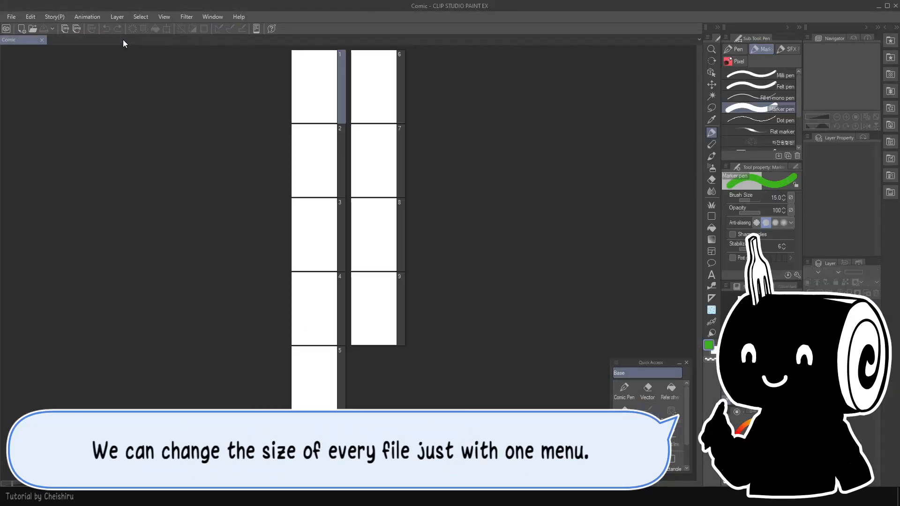
right_click(526, 227)
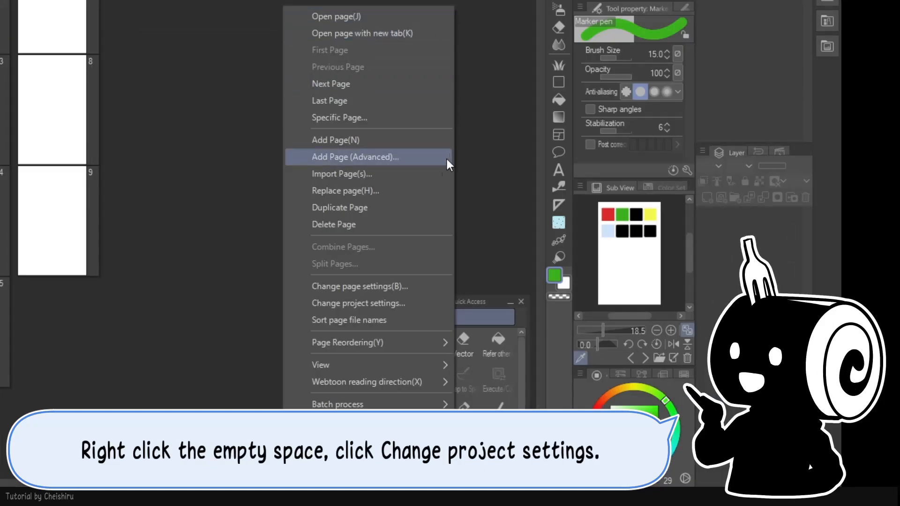
click(413, 305)
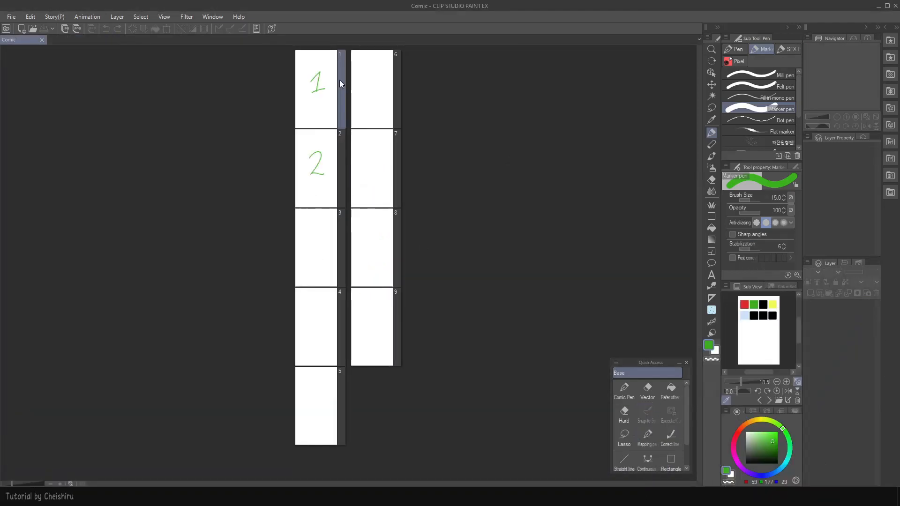
- Preview the page files in the project folder, then move the drawing 1 to page three and the drawing 2 to page eight
click(319, 197)
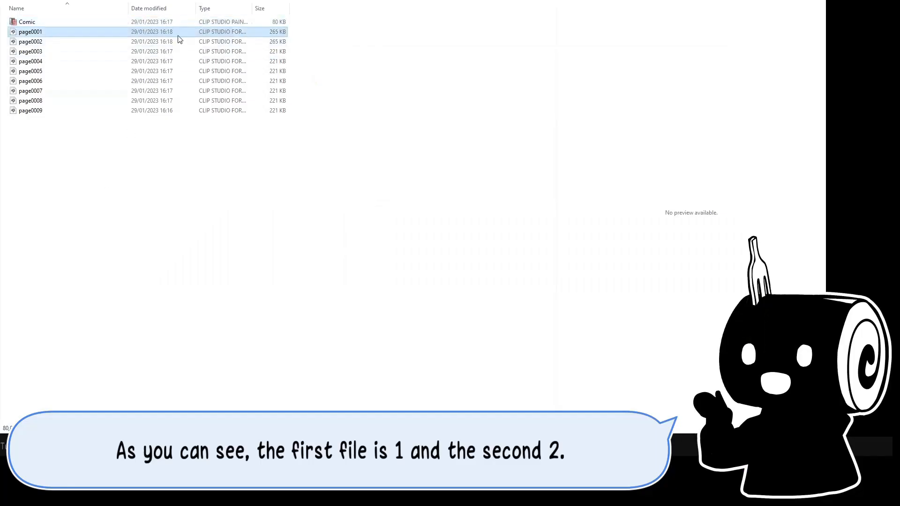
click(184, 42)
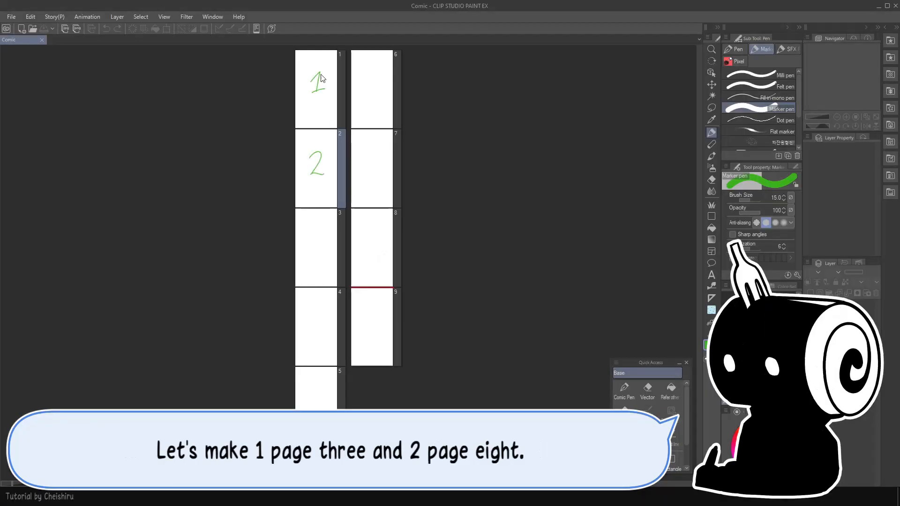
drag(316, 167, 372, 248)
drag(316, 89, 316, 281)
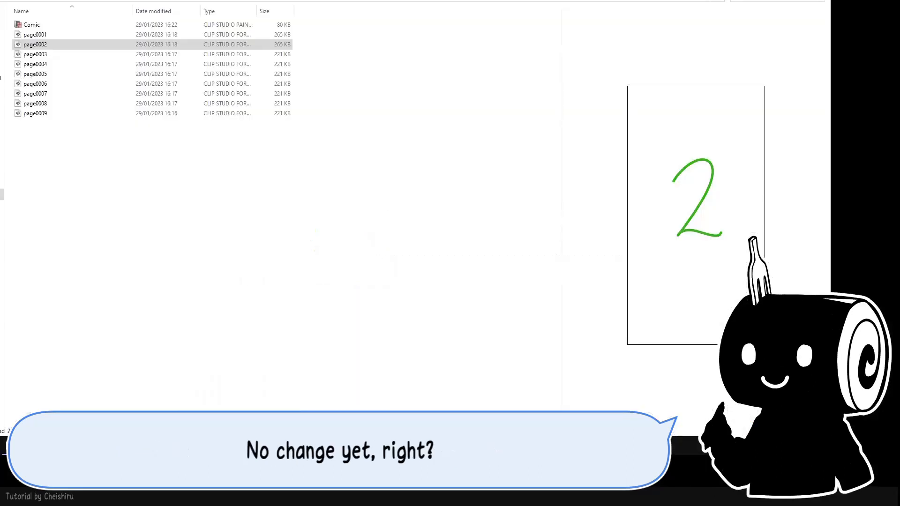
- Check the page0002 file's preview and sort the project's page file names to match the new page order
click(238, 44)
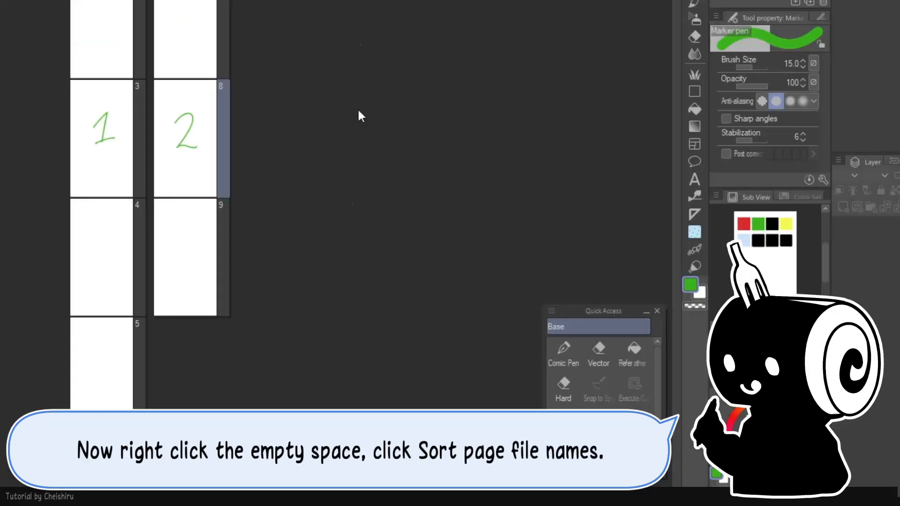
right_click(359, 109)
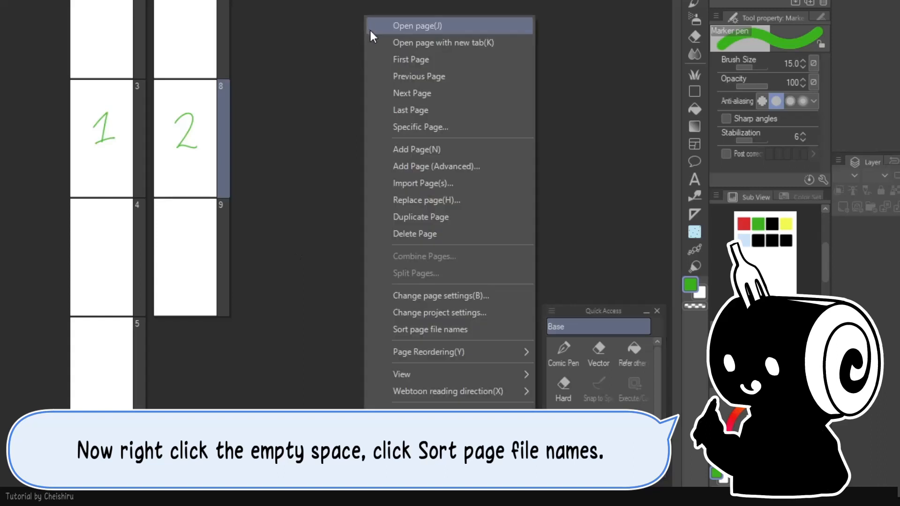
click(471, 329)
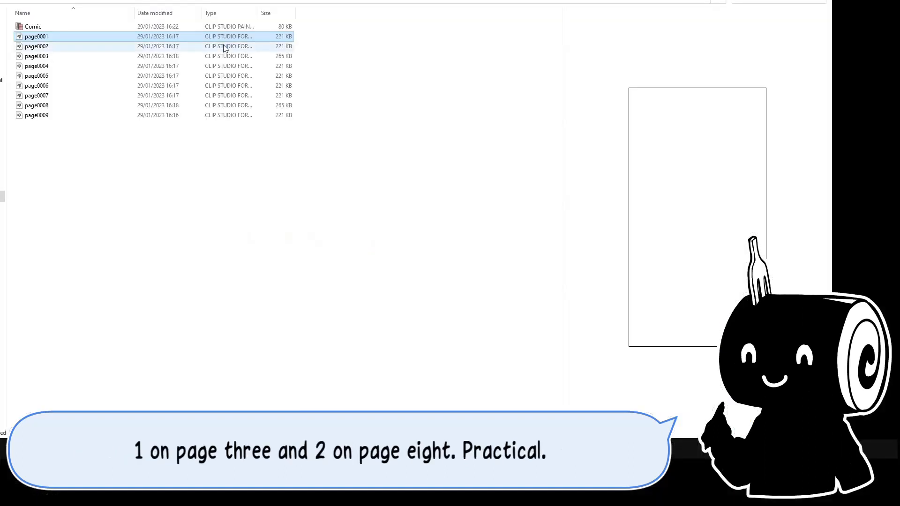
- Preview the renamed page files in the project folder one after another, from page0001 down to page0008
key(Down)
key(Down)
key(Down)
key(Down)
key(Down)
key(Down)
key(Down)
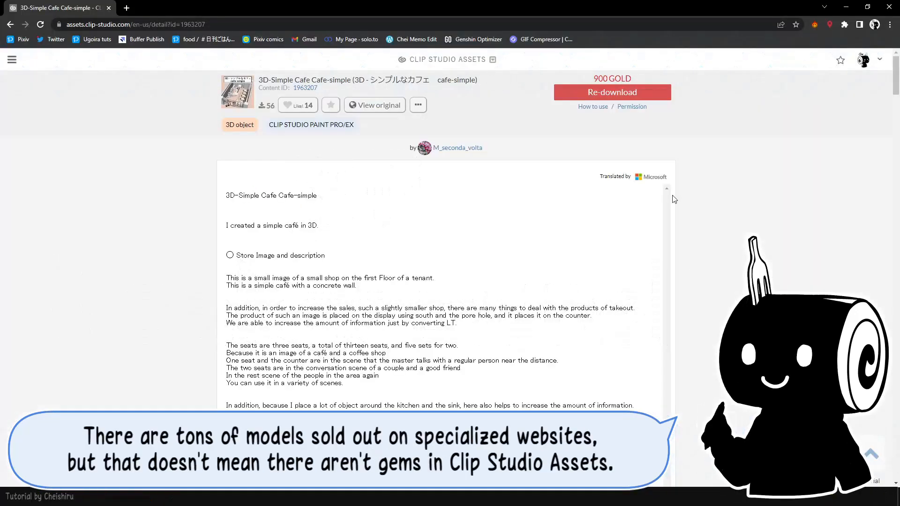
- Read through the 3D-Simple Cafe model's page and preview images on Clip Studio Assets
scroll(604, 409, down, 5)
scroll(604, 409, down, 10)
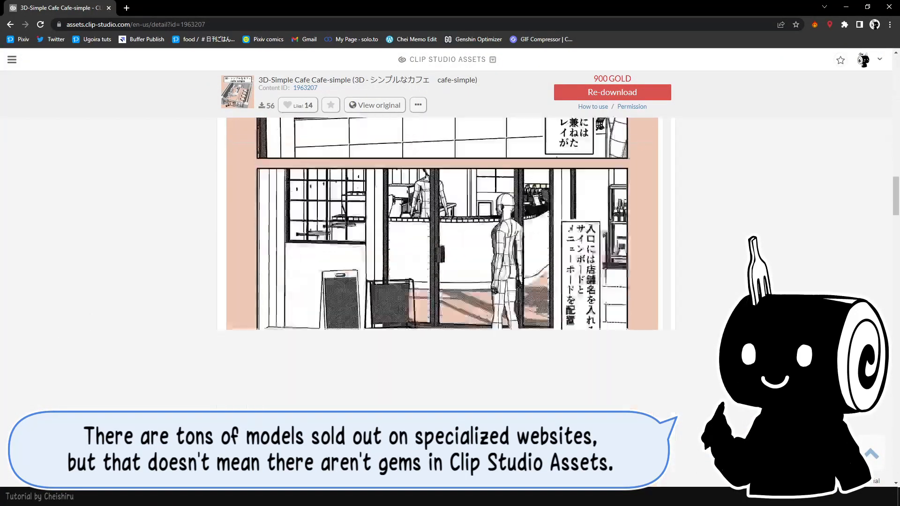
scroll(442, 263, down, 10)
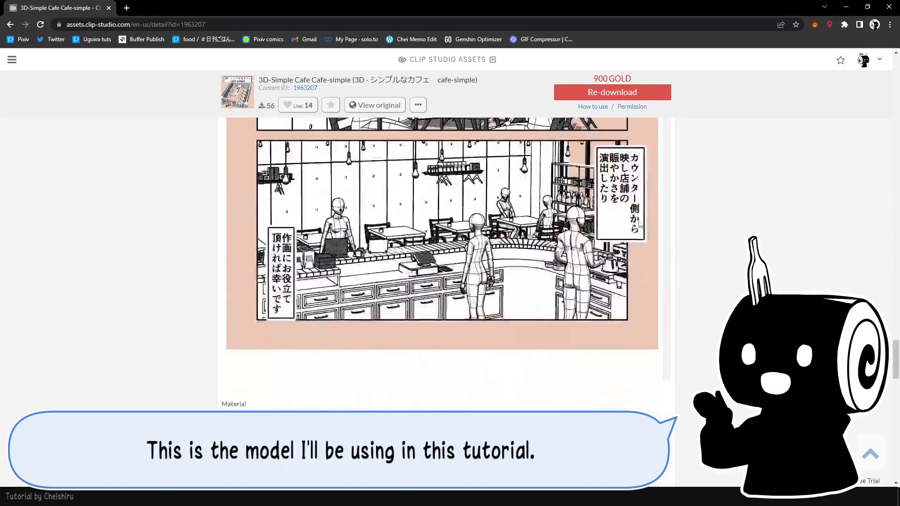
scroll(446, 263, down, 6)
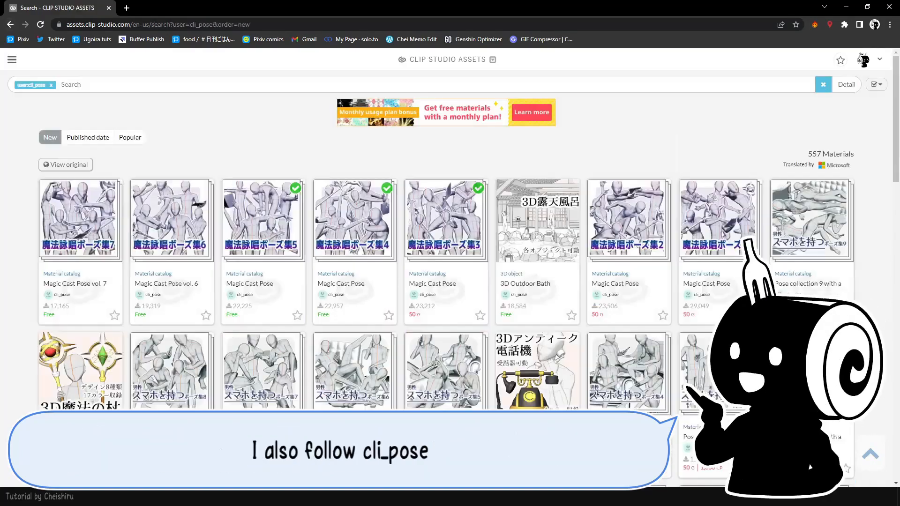
- Browse the followed creator's catalogue of 3D pose collections and 3D objects on Clip Studio Assets
scroll(810, 467, down, 10)
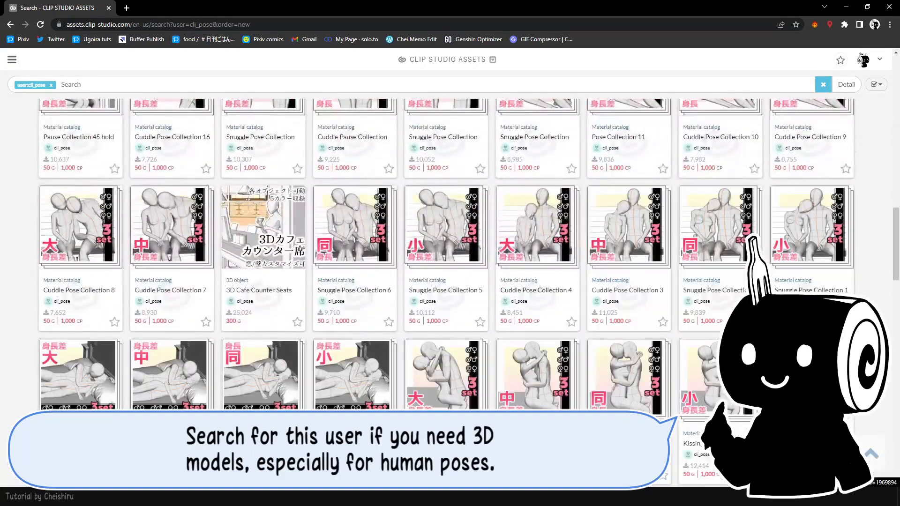
scroll(810, 467, down, 15)
scroll(610, 267, down, 5)
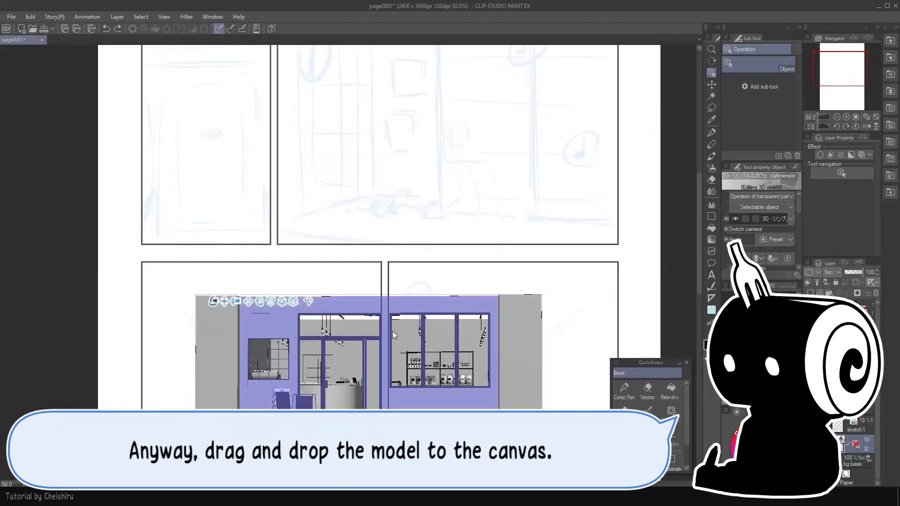
- Orbit the café model to a view from above and try hiding a wall part in its object list
drag(485, 289, 424, 372)
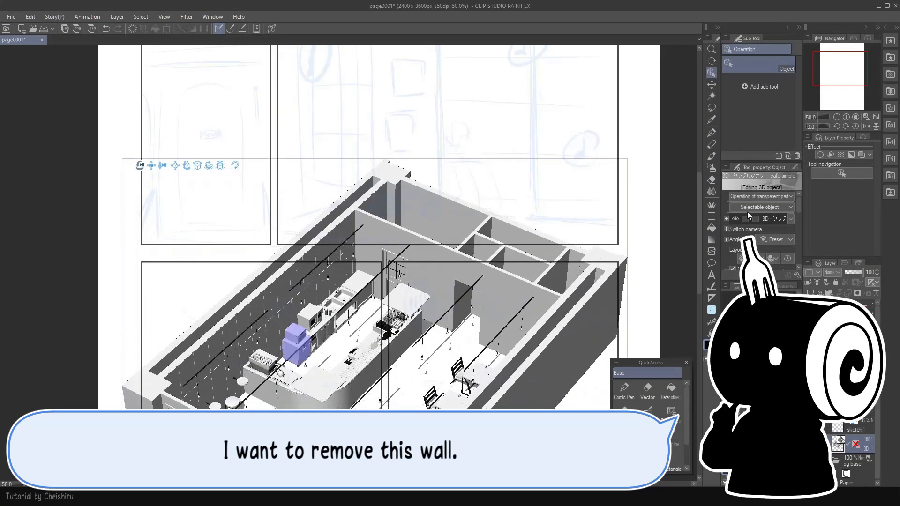
click(791, 219)
drag(799, 244, 799, 258)
click(561, 399)
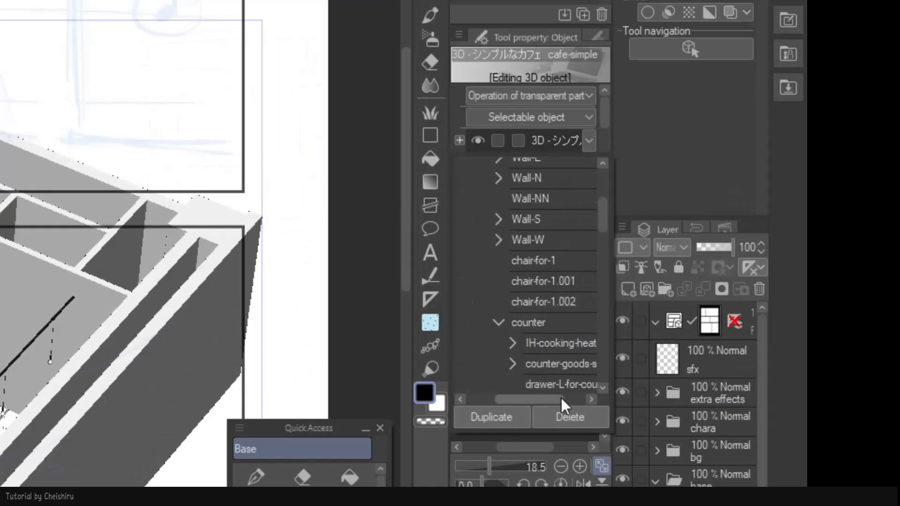
drag(511, 403, 486, 403)
click(465, 218)
scroll(164, 244, down, 1)
scroll(164, 243, down, 4)
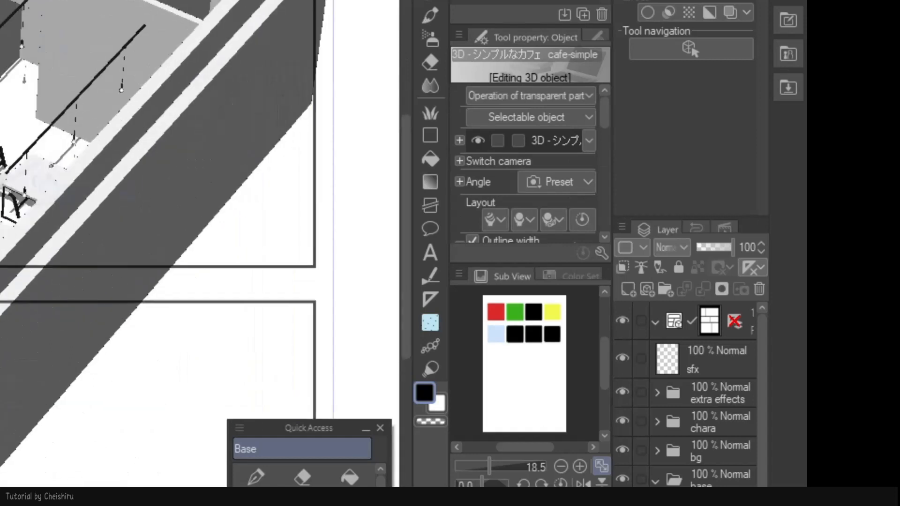
- Test the visibility of individual wall parts in the café model's object list and hide Wall-E
scroll(164, 244, up, 1)
click(589, 141)
click(466, 292)
click(465, 294)
drag(602, 187, 605, 198)
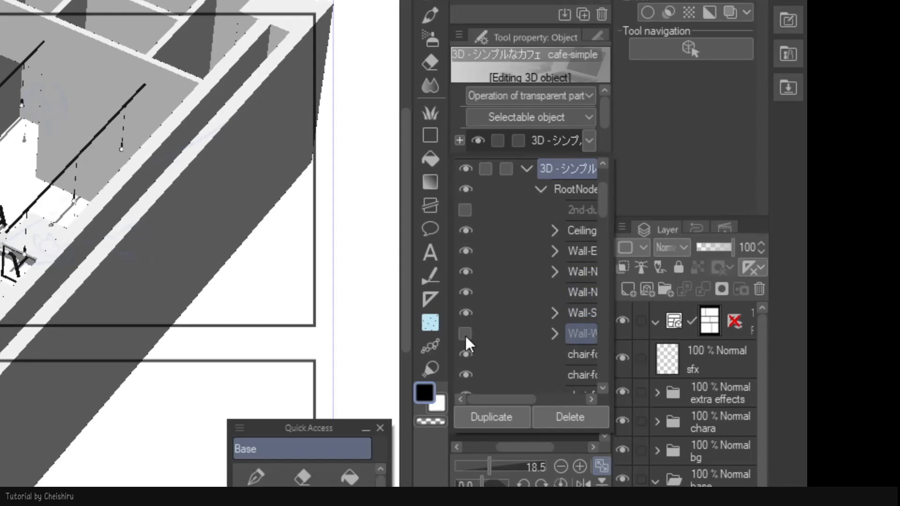
click(466, 251)
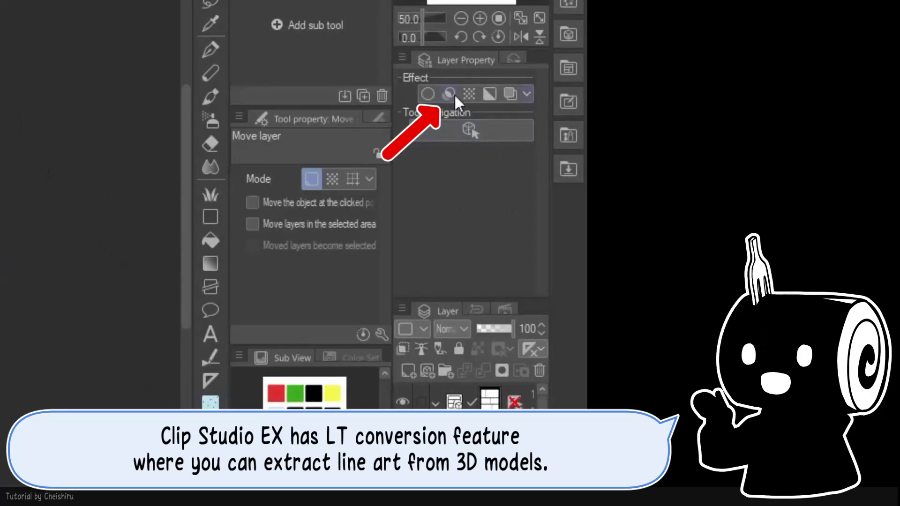
- Apply the Extract line effect to the 3D café layer, comparing black fill on and off and trying the line width setting
click(451, 94)
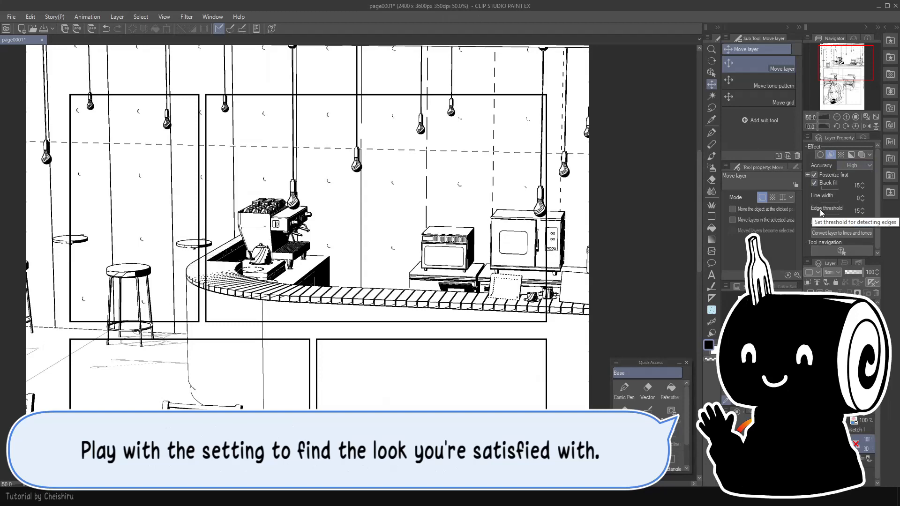
click(815, 183)
click(815, 183)
drag(878, 212, 879, 218)
click(863, 196)
click(863, 200)
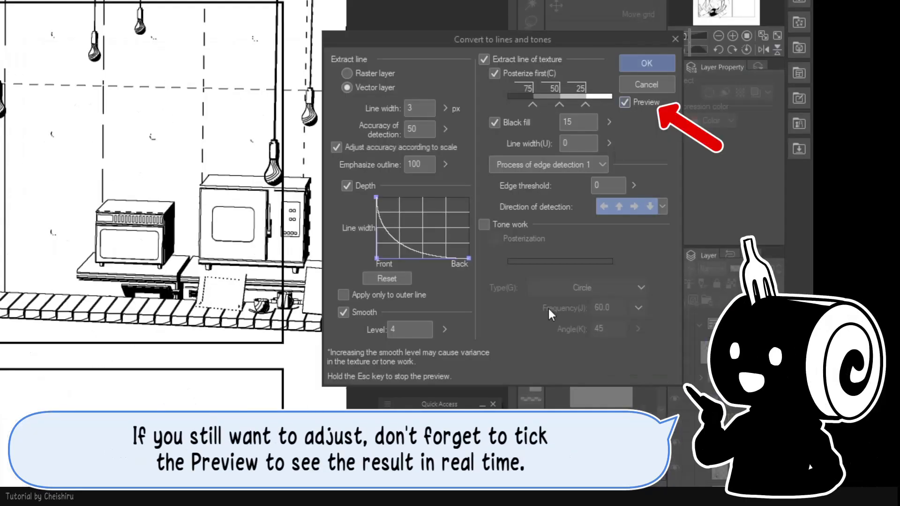
- In the lines and tones conversion, turn off accuracy adjustment according to scale and reshape the depth line-width curve
click(337, 147)
drag(377, 259, 418, 238)
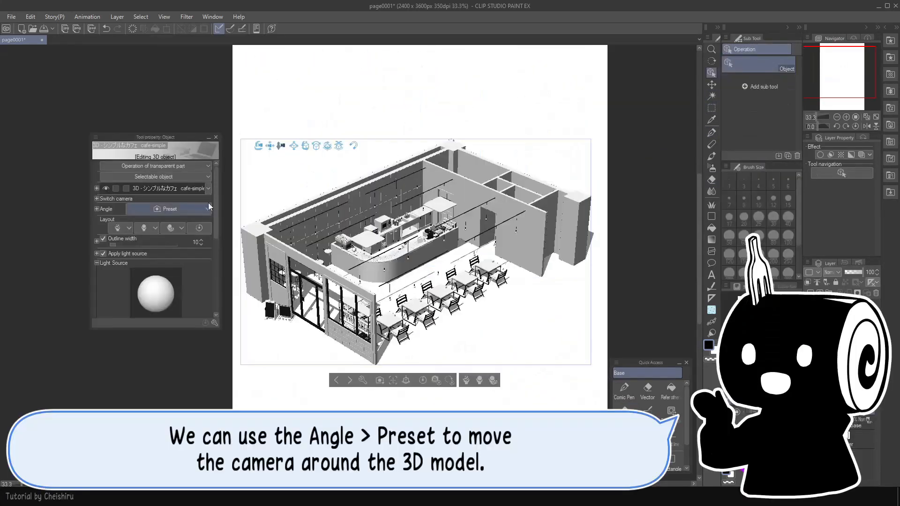
- Try several camera angle presets on the 3D café model and choose a level view facing the counter
click(183, 209)
click(202, 279)
click(136, 279)
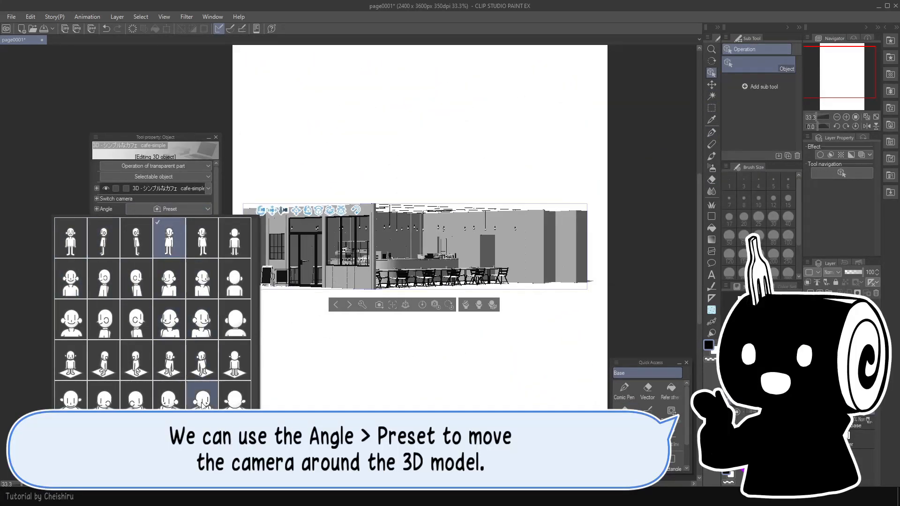
click(104, 360)
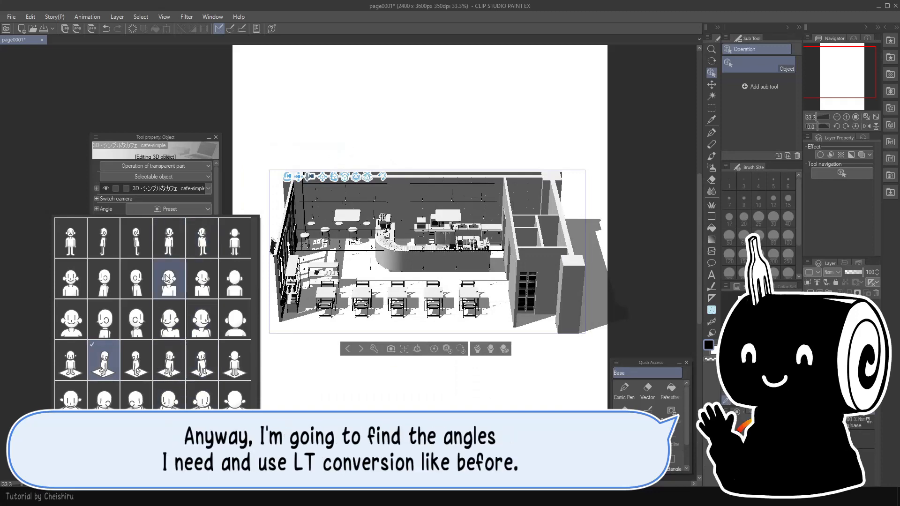
click(137, 281)
click(104, 281)
- Move the camera closer to the café so the counter and front tables fill the page width
click(422, 255)
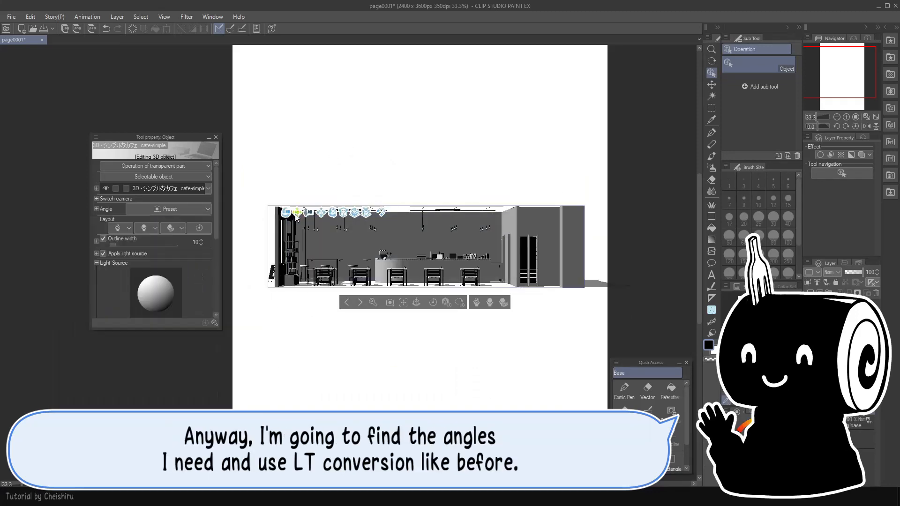
drag(408, 328, 516, 306)
scroll(487, 428, up, 10)
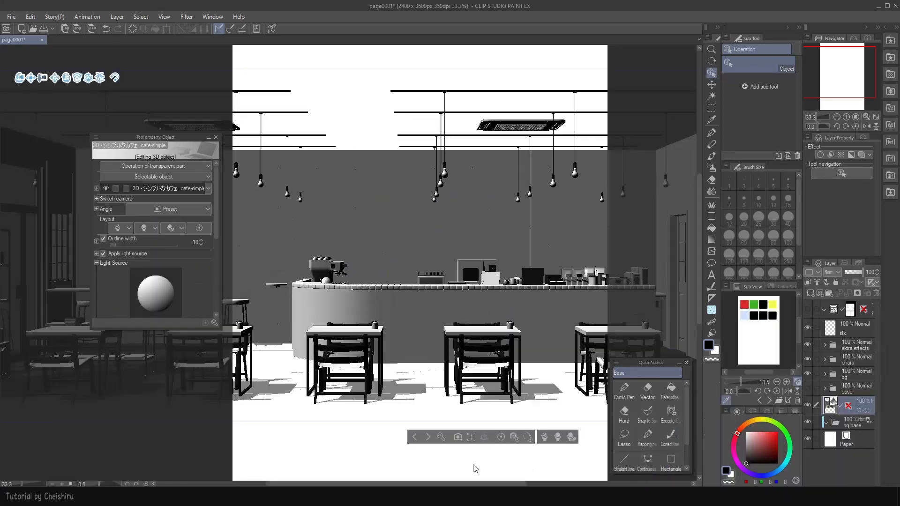
drag(322, 392, 474, 356)
- Shift the 3D café layer to line up with the panel sketch and convert it to lines and tones
key(k)
drag(464, 303, 417, 336)
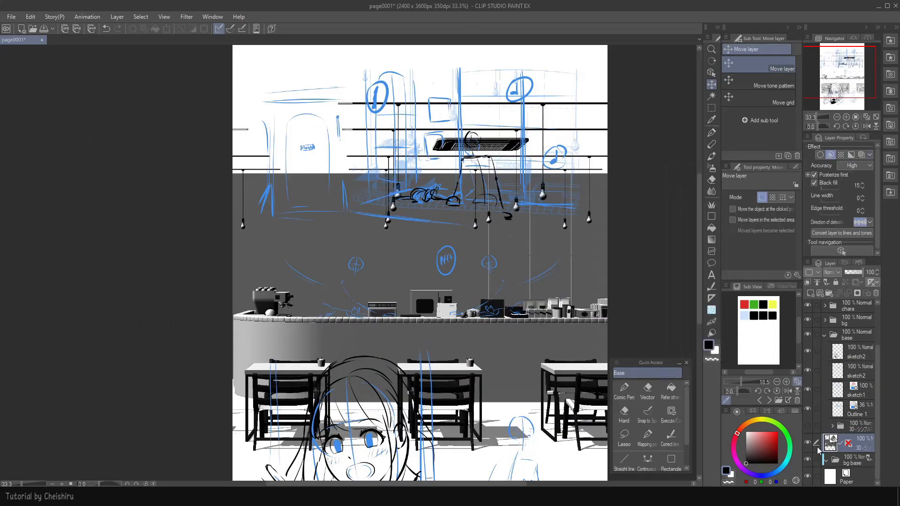
click(842, 233)
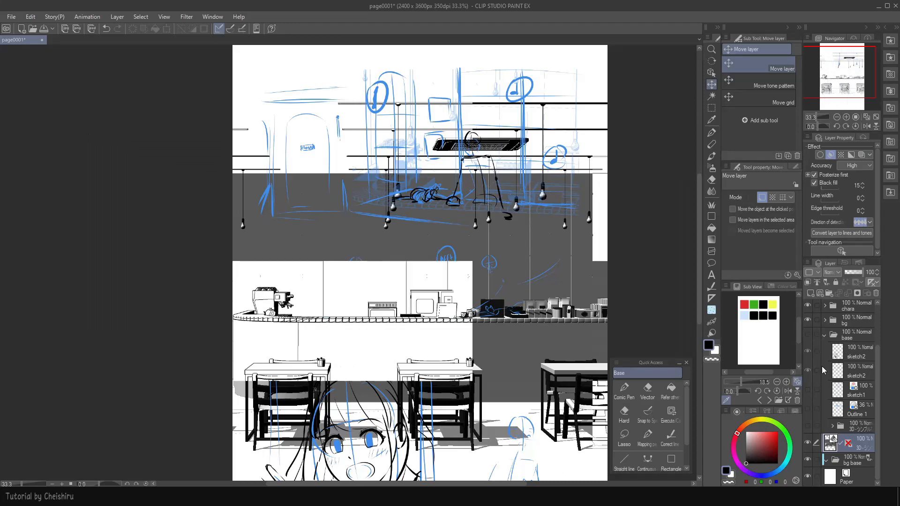
click(790, 137)
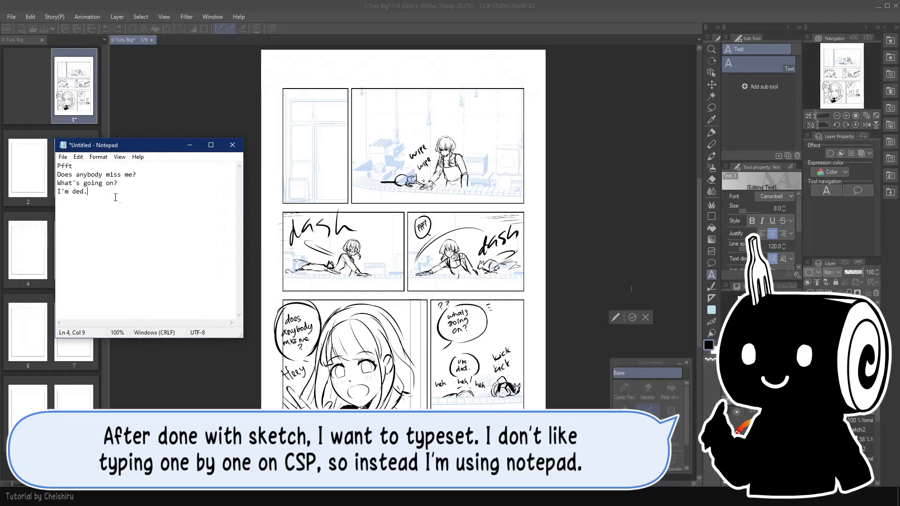
- Copy all the dialogue lines from the Notepad script
key(ctrl+a)
key(ctrl+c)
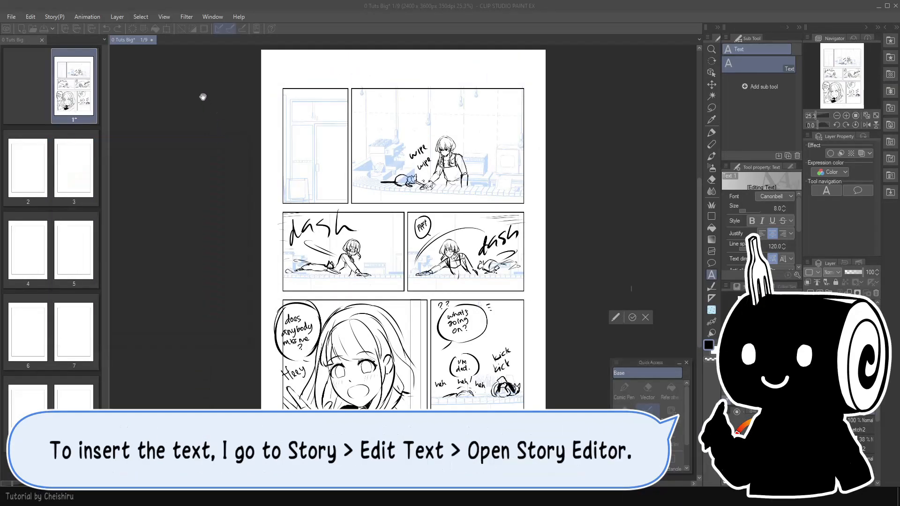
- Open the story editor for the project, accepting the loss of edit history, and dock it beside the page 1 canvas
click(54, 17)
mouse_move(75, 325)
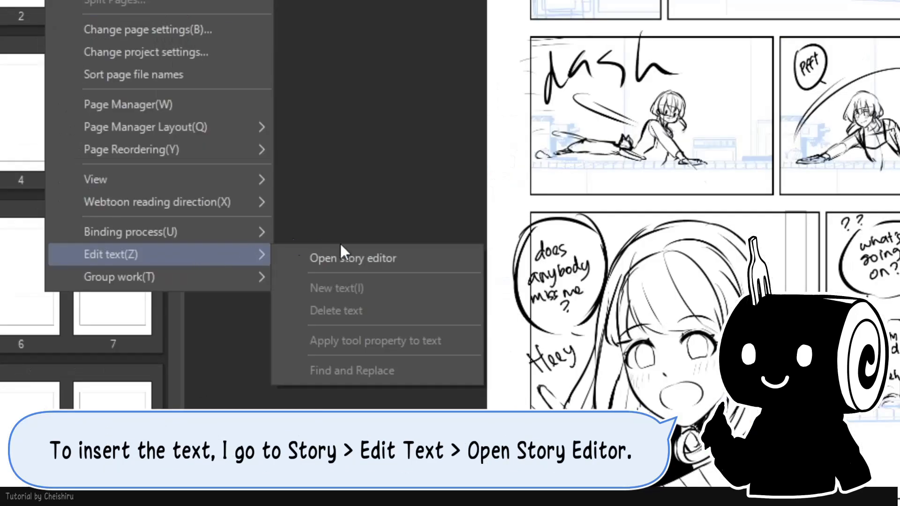
click(186, 324)
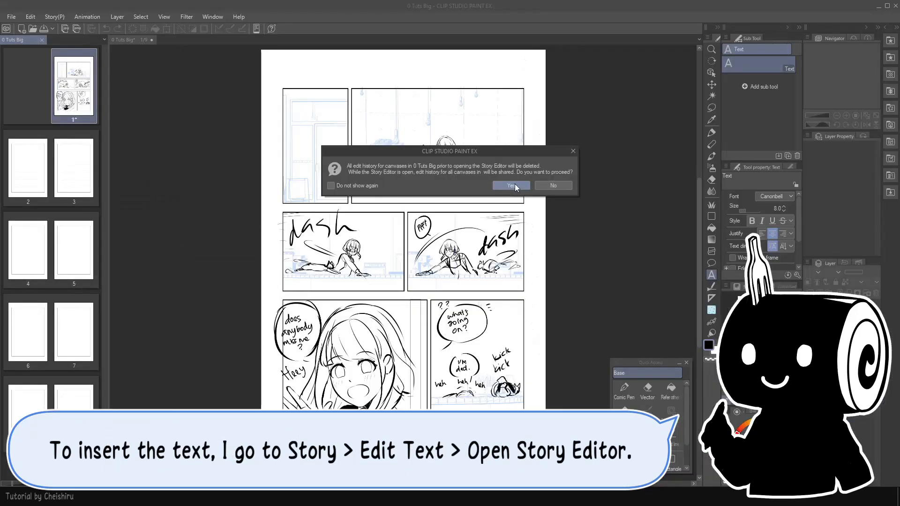
click(512, 186)
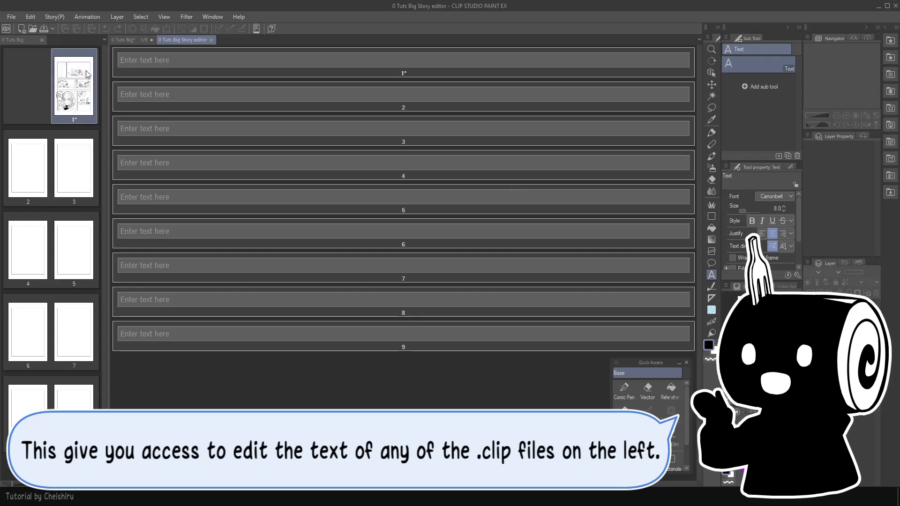
click(126, 41)
drag(193, 42, 701, 112)
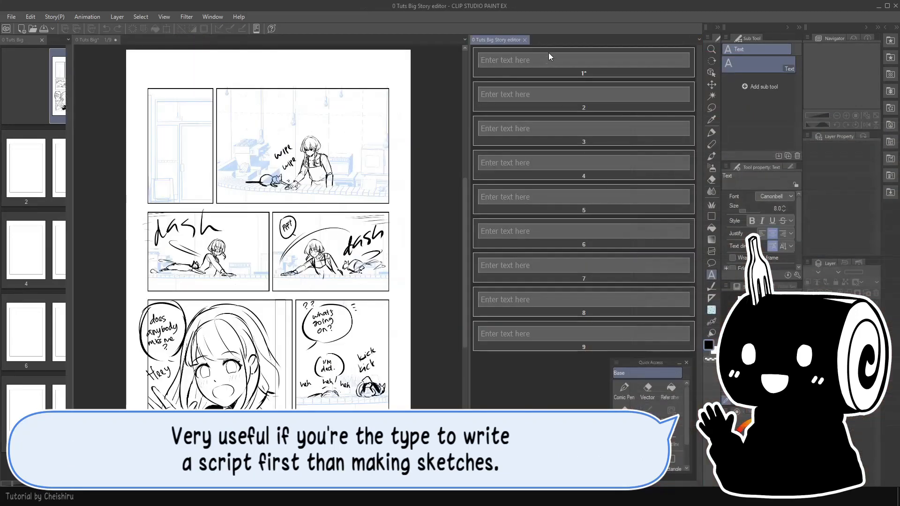
- Paste the copied script into page 1's text and apply the Text tool's Canonbell Caps properties to it
click(548, 55)
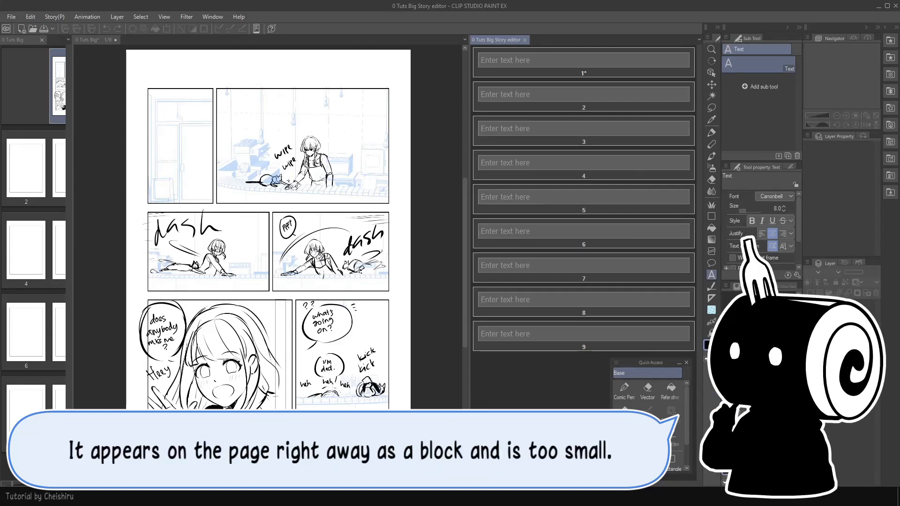
key(ctrl+v)
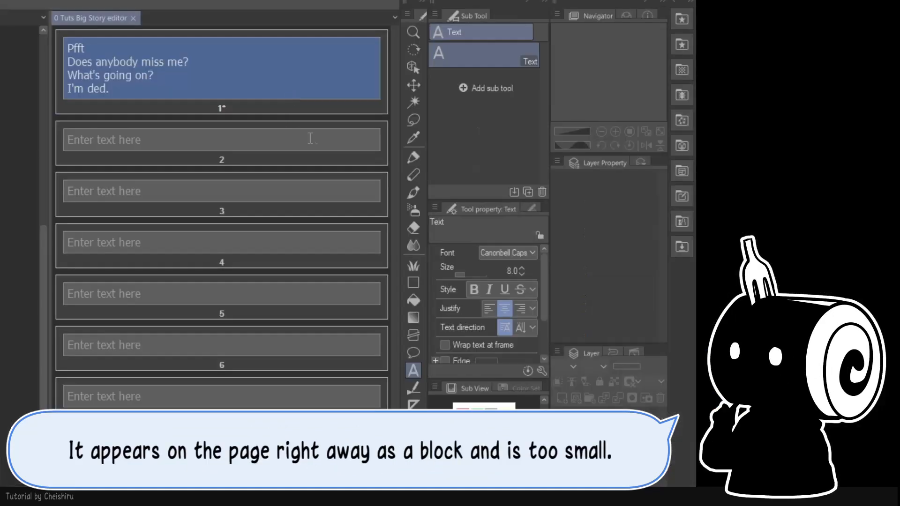
right_click(294, 67)
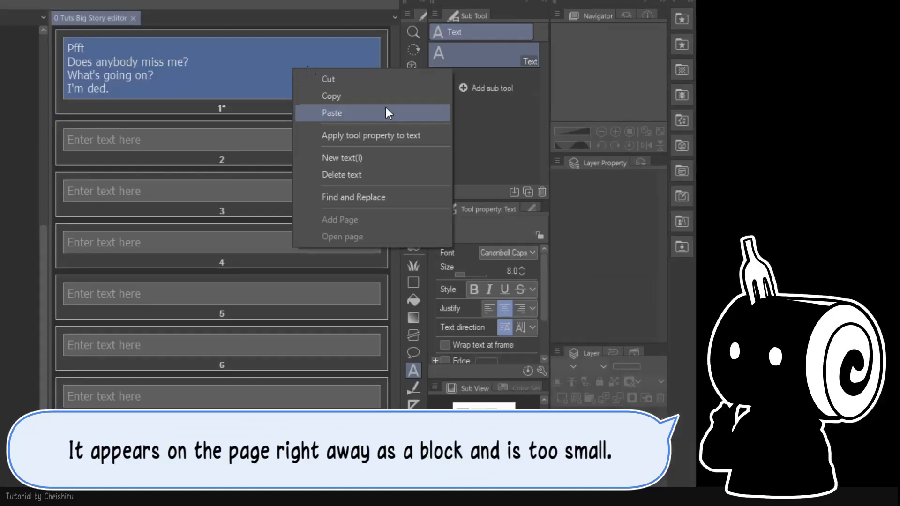
click(406, 134)
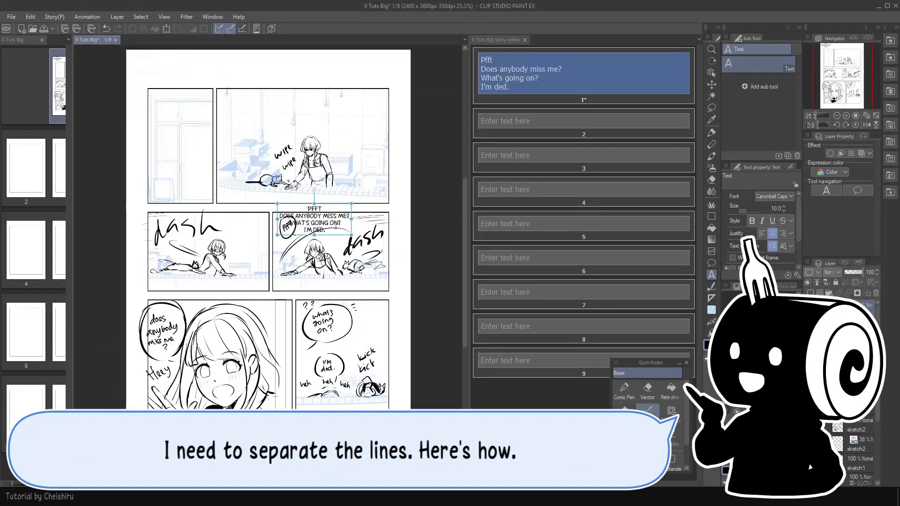
- Split page 1's script in the story editor into separate text blocks, one for each dialogue line
click(519, 57)
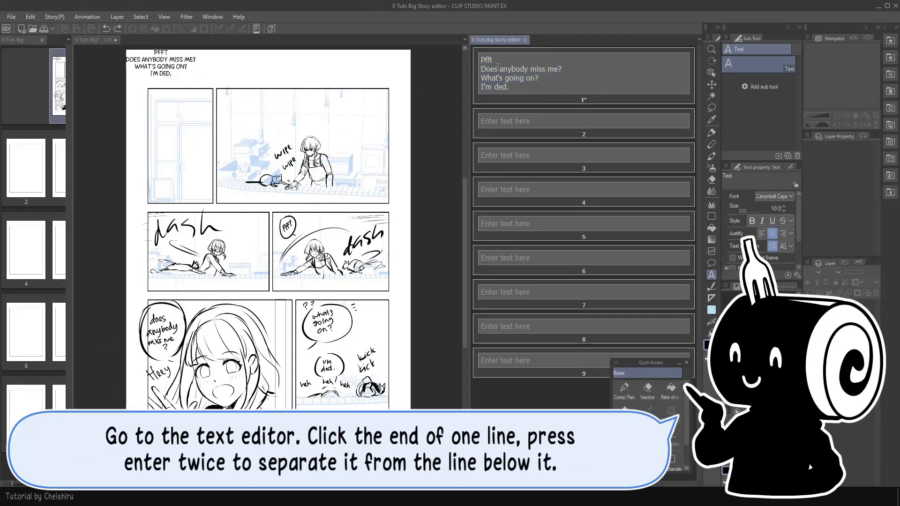
key(Return)
key(Return)
key(Return)
key(Return)
key(Down)
key(Return)
key(Return)
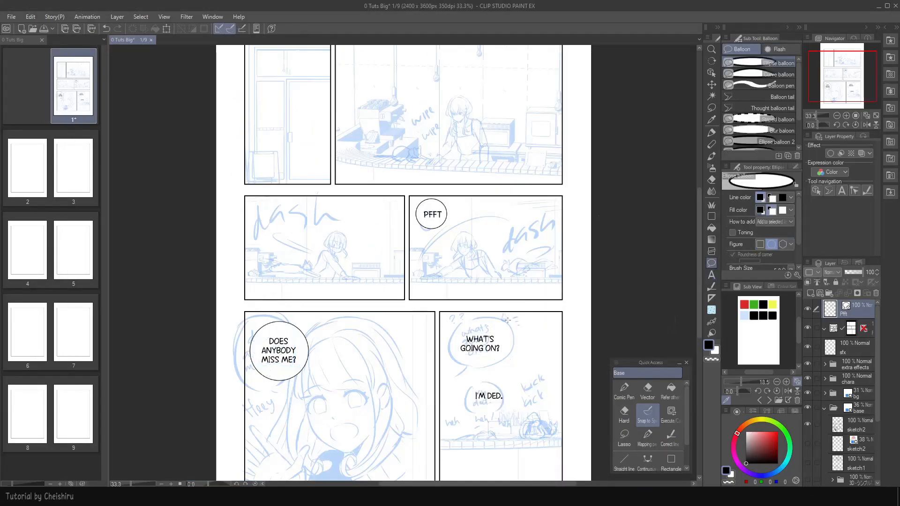
- Place ellipse balloons around the "Does anybody miss me?" and "Pfft" lines
click(327, 352)
click(432, 214)
key(p)
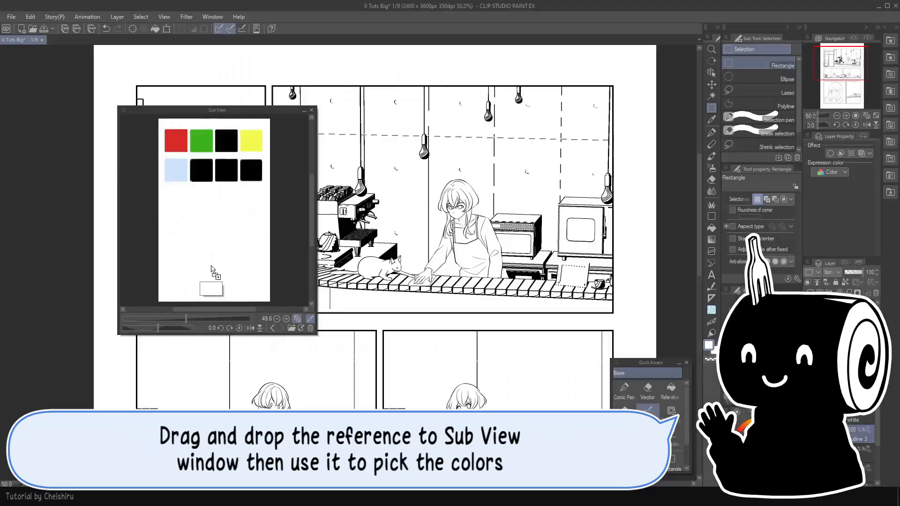
- Add the character color reference to the Sub View, zoom in on the blue-haired character and enable color picking
drag(218, 217, 220, 208)
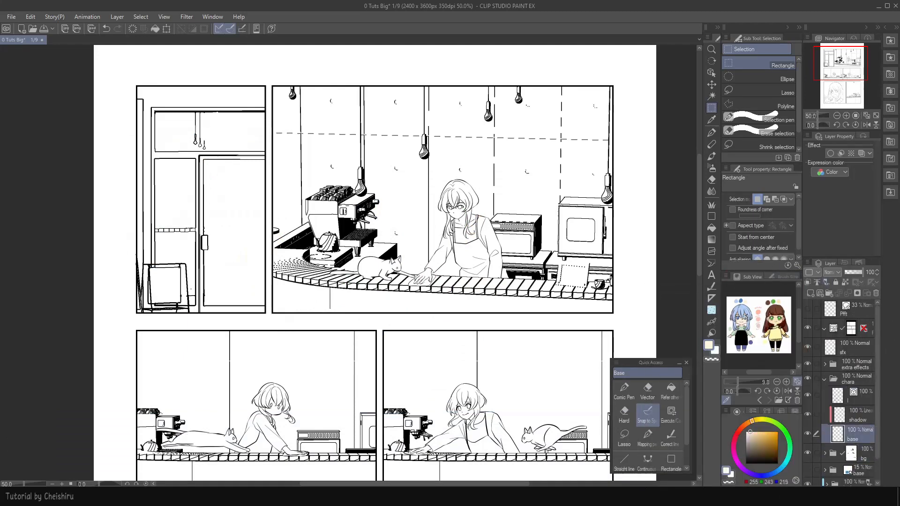
drag(797, 323, 791, 335)
click(726, 400)
- Fill the characters' line art with flat colors from the reference using the Refer other layers fill
click(671, 391)
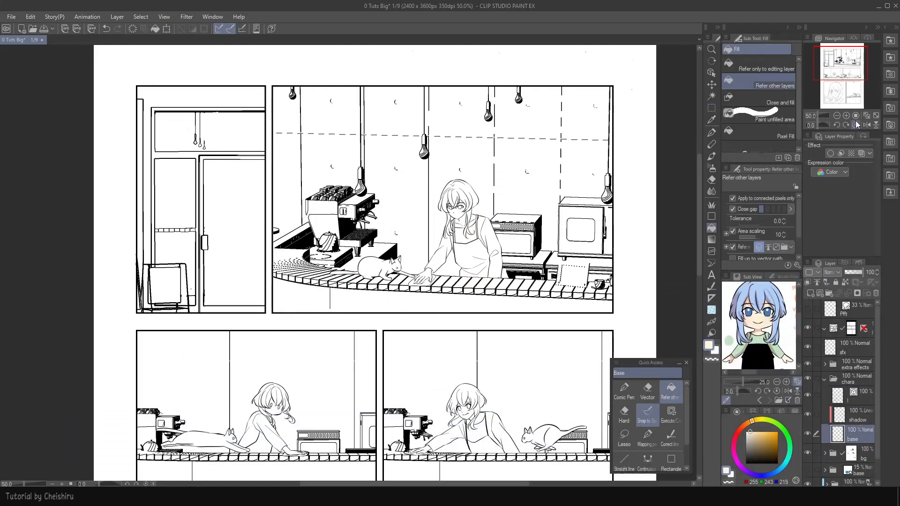
scroll(450, 230, up, 3)
click(665, 113)
click(575, 300)
click(462, 237)
click(351, 188)
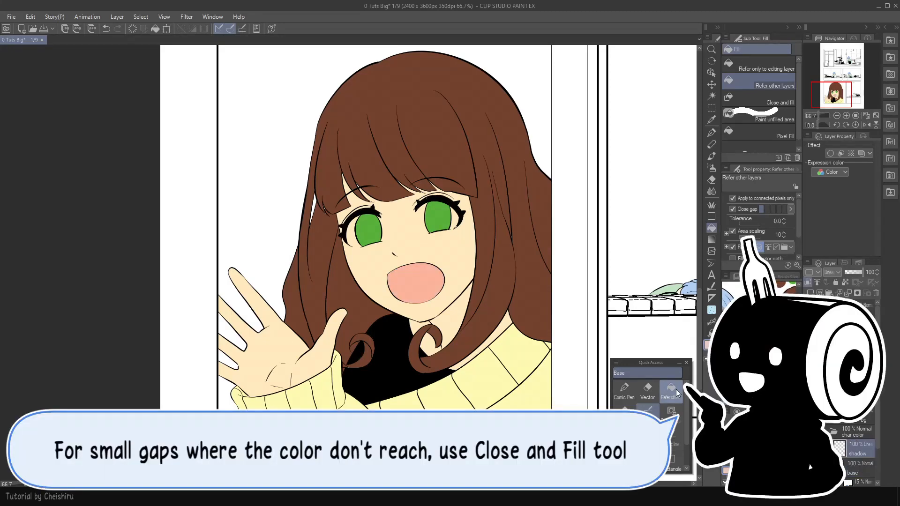
- Fill the small uncolored gaps in the characters with the Close and fill tool
click(366, 308)
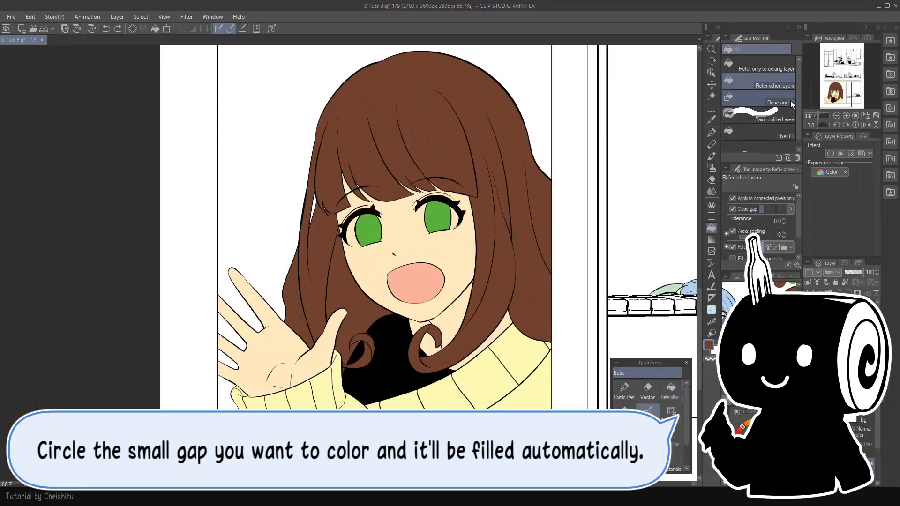
click(790, 101)
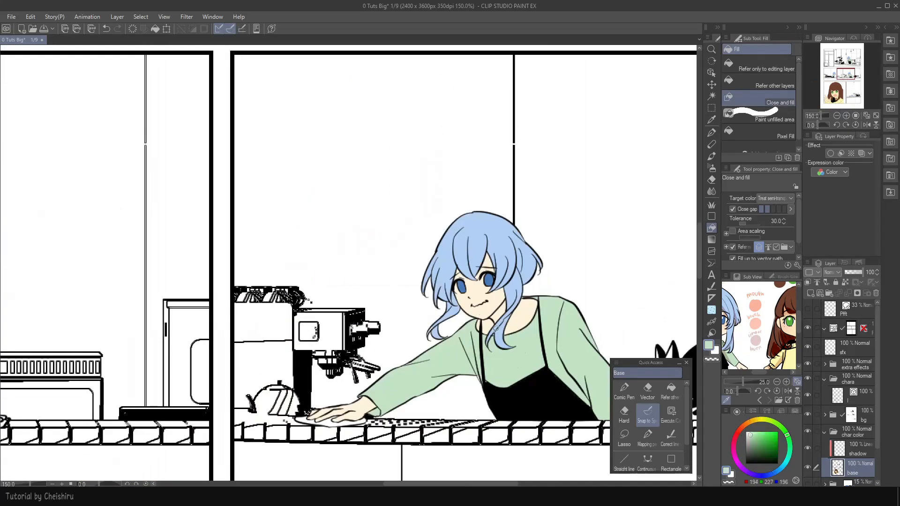
alt+click(496, 329)
drag(600, 408, 453, 347)
drag(47, 329, 656, 282)
- Shade the hair, neck, sleeve and apron straps of the barista in the "Pfft" panel with the Mapping pen on the shadow layer
alt+click(495, 176)
key(p)
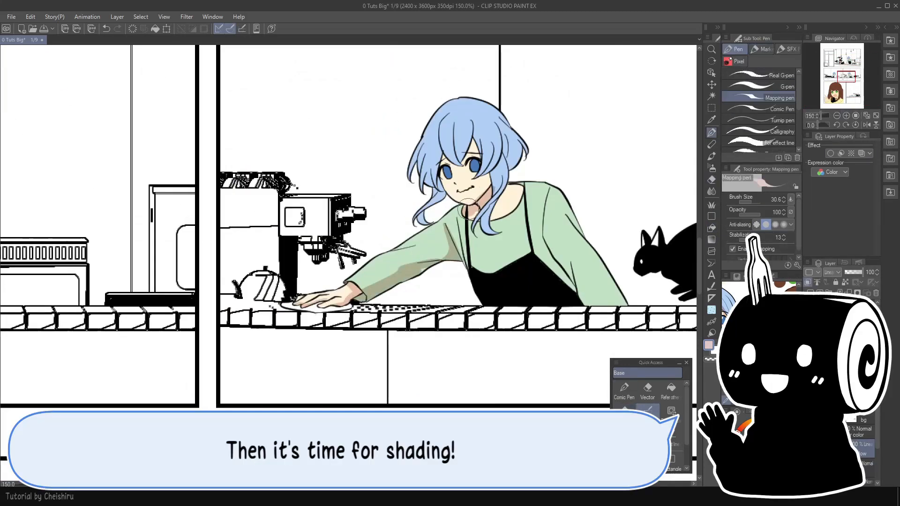
drag(469, 210, 471, 266)
drag(524, 198, 530, 255)
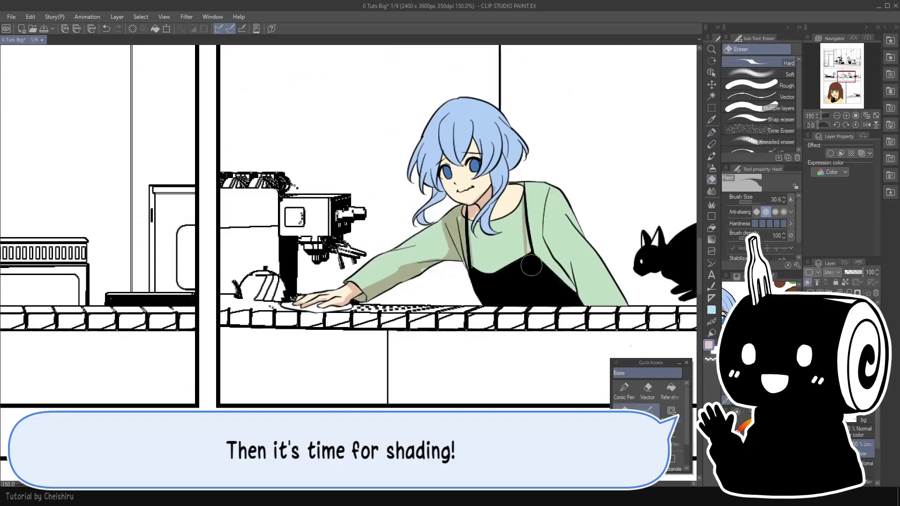
drag(446, 240, 422, 278)
drag(446, 178, 418, 225)
drag(440, 124, 433, 183)
drag(473, 125, 486, 164)
drag(505, 127, 509, 171)
drag(450, 121, 464, 176)
drag(521, 188, 493, 223)
- Shade the barista's hair, back and sleeve in the panel where the cat stretches out behind her
drag(422, 106, 410, 190)
mouse_move(404, 173)
mouse_down()
mouse_move(398, 255)
mouse_move(337, 323)
mouse_up()
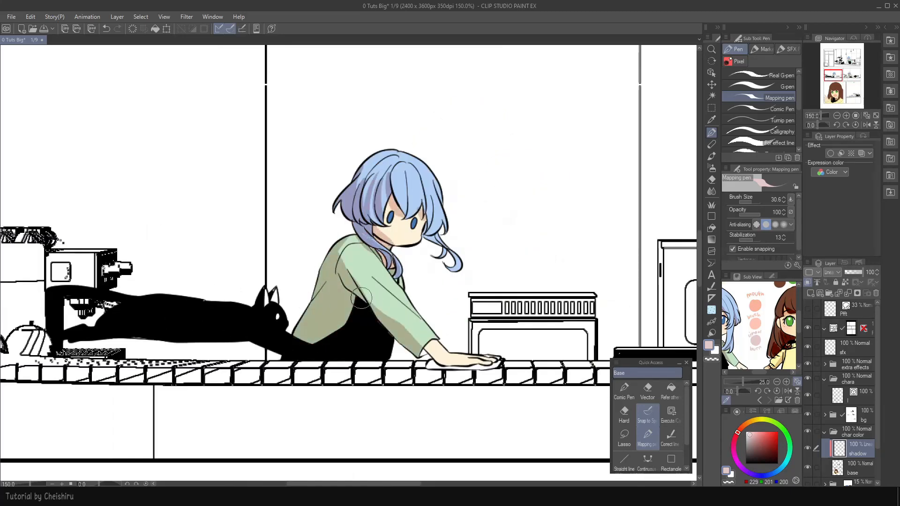
drag(422, 305, 384, 361)
drag(403, 169, 370, 206)
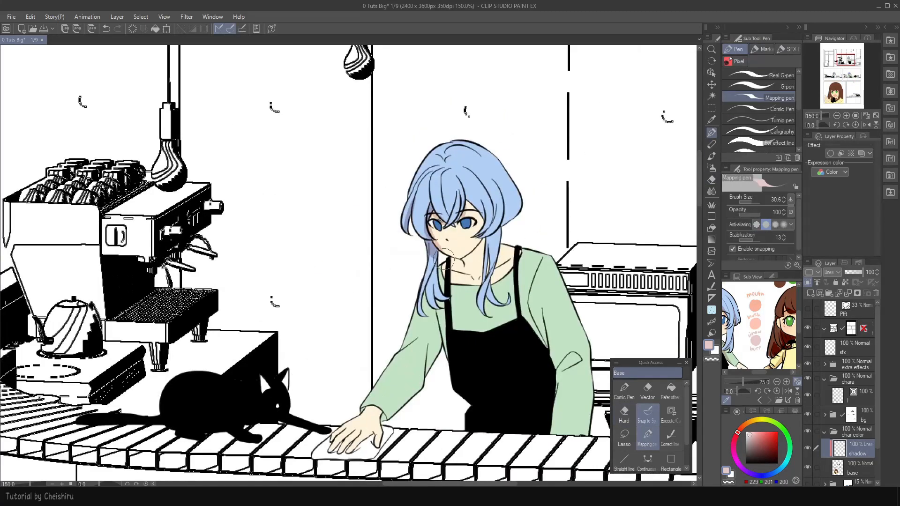
- Shade the barista's hair, face, neck and sleeves in the counter-wiping panel with the Mapping pen
drag(434, 301, 434, 371)
drag(417, 314, 387, 363)
mouse_move(422, 382)
mouse_down()
mouse_move(385, 419)
mouse_move(344, 426)
mouse_up()
drag(481, 251, 454, 263)
drag(462, 205, 482, 225)
mouse_move(445, 173)
mouse_down()
mouse_move(439, 218)
mouse_move(415, 230)
mouse_up()
drag(443, 146, 431, 165)
drag(497, 187, 485, 300)
drag(474, 288, 511, 321)
drag(542, 263, 547, 344)
drag(558, 375, 577, 359)
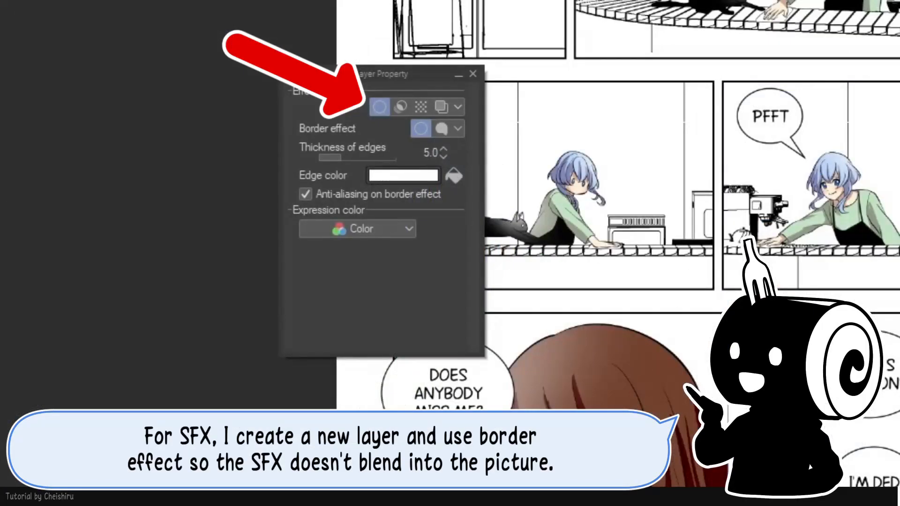
- Draw curved motion lines in the two dash panels on the SFX layer with a white border effect of thickness 5.0
mouse_move(610, 187)
mouse_down()
mouse_move(651, 282)
mouse_move(693, 326)
mouse_up()
drag(459, 309, 538, 257)
key(ctrl+z)
drag(453, 297, 505, 258)
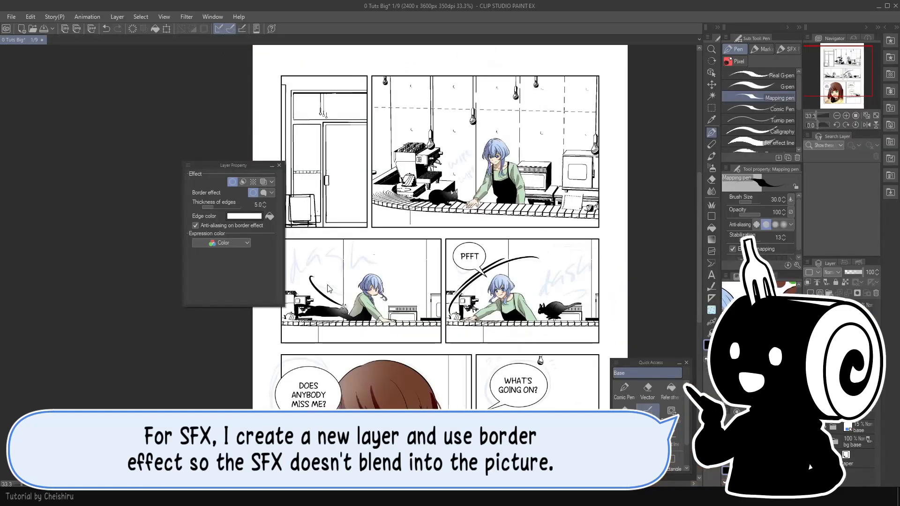
- Hand-letter the "wipe wipe" and "dash" sound effects over their sketches in the upper panels
scroll(497, 123, up, 1)
drag(423, 165, 457, 187)
drag(436, 202, 474, 188)
drag(462, 225, 462, 105)
drag(310, 225, 446, 169)
drag(333, 153, 350, 187)
drag(359, 140, 403, 174)
drag(303, 398, 326, 249)
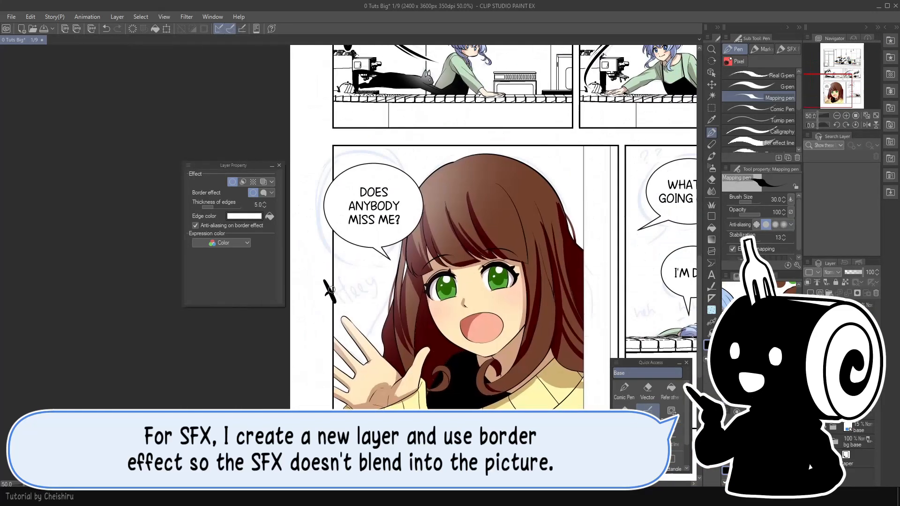
- Hand-letter the sound effects of the bottom-row panels, including "Heey~" and "???"
scroll(605, 213, up, 1)
drag(605, 225, 360, 225)
drag(548, 266, 555, 286)
drag(559, 265, 563, 282)
drag(573, 255, 579, 276)
drag(585, 259, 590, 269)
drag(567, 289, 570, 306)
drag(581, 290, 582, 302)
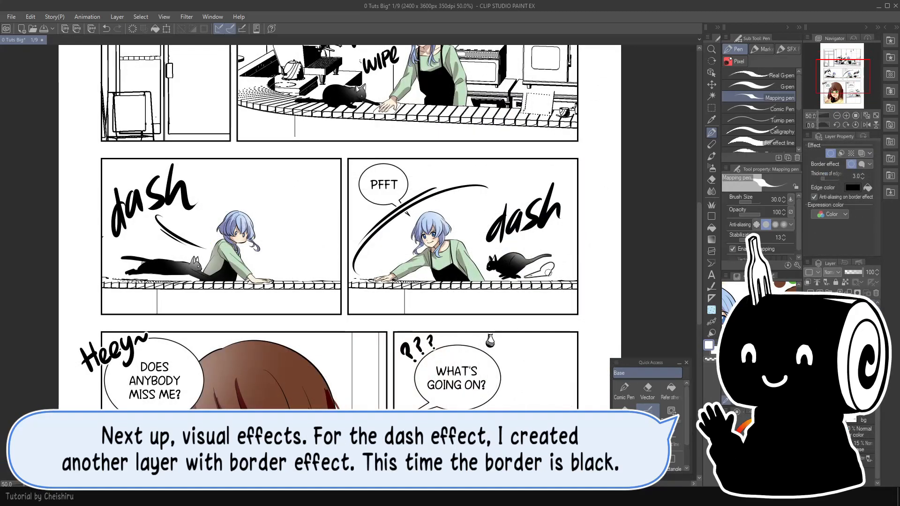
- Draw dust-cloud dash effects behind the running cat on a layer with a black border effect of thickness 3.0
drag(547, 272, 566, 266)
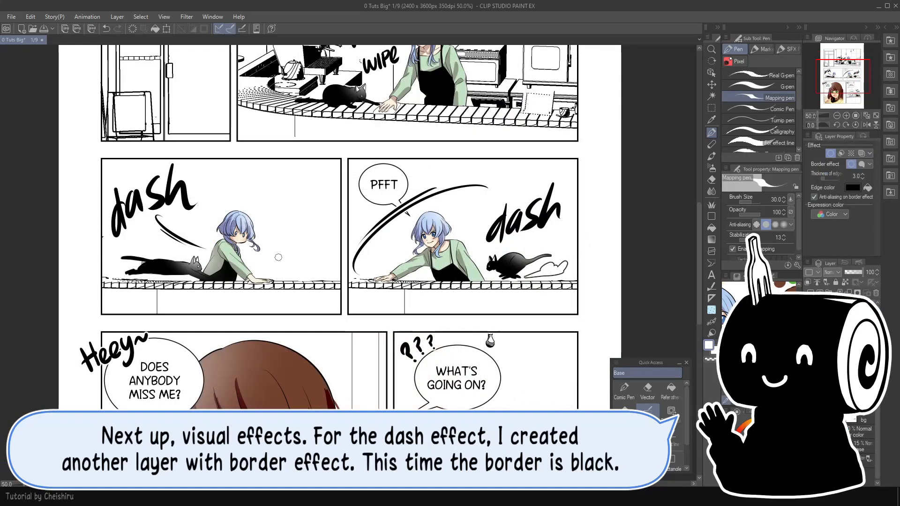
key(ctrl+z)
drag(104, 263, 118, 274)
key(ctrl+z)
key(h)
drag(592, 262, 584, 274)
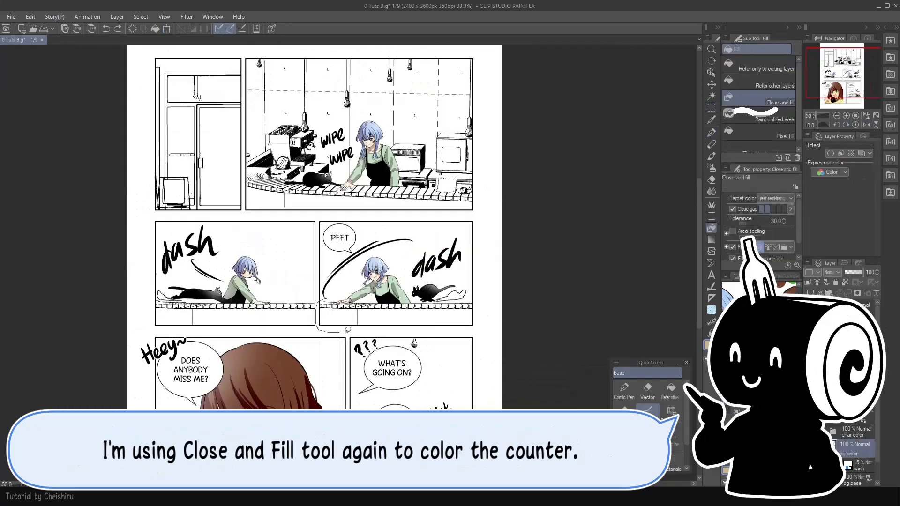
- Color the café counter tan-brown on the bg color layer, using Close and fill and Refer other layers
click(379, 192)
click(323, 186)
click(281, 184)
click(265, 175)
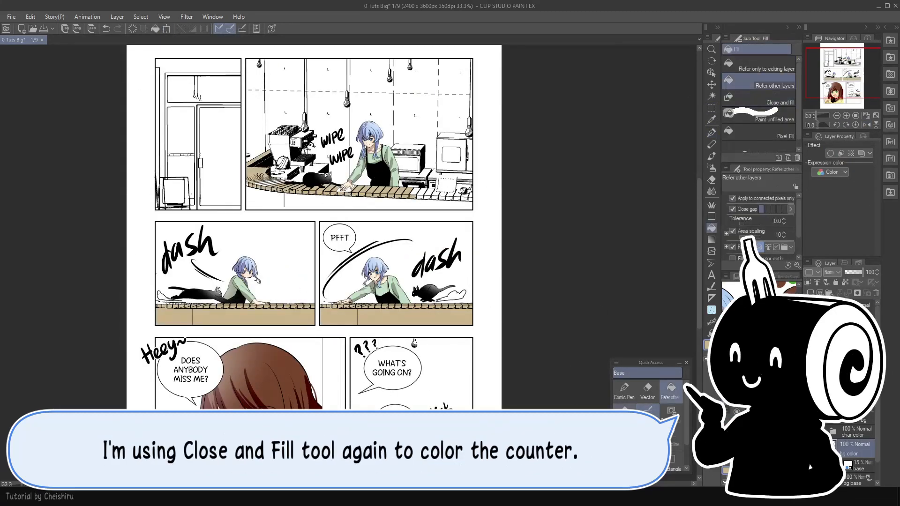
- Darken and warm the counter color with Hue/Saturation/Luminosity values of hue 12, saturation 20 and luminosity -33
key(p)
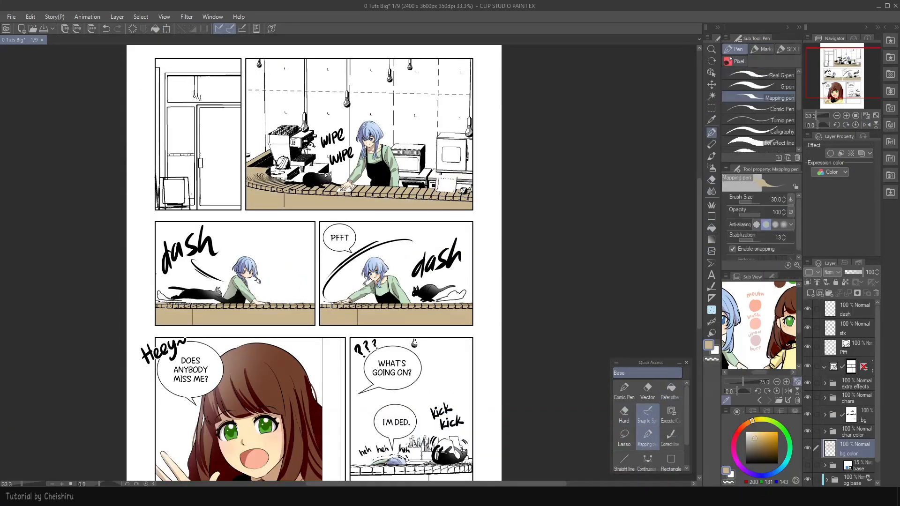
key(g)
key(ctrl+u)
drag(511, 314, 529, 313)
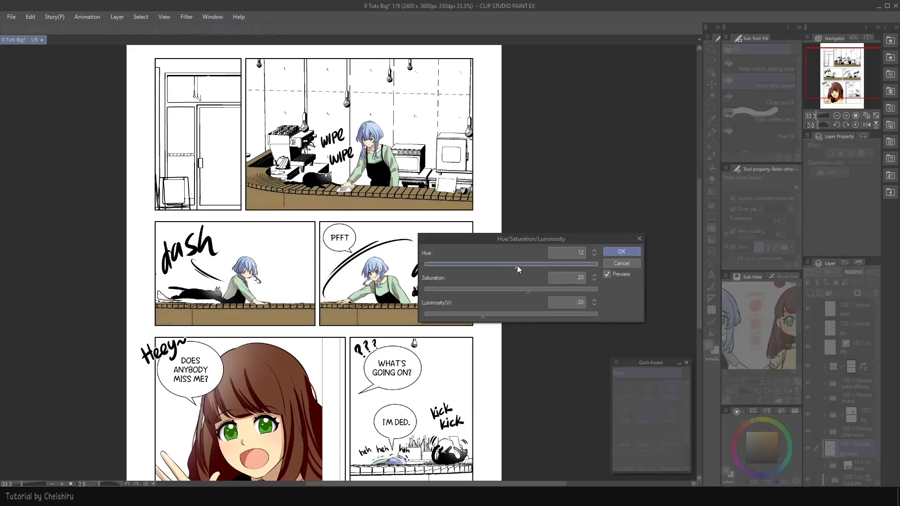
click(621, 252)
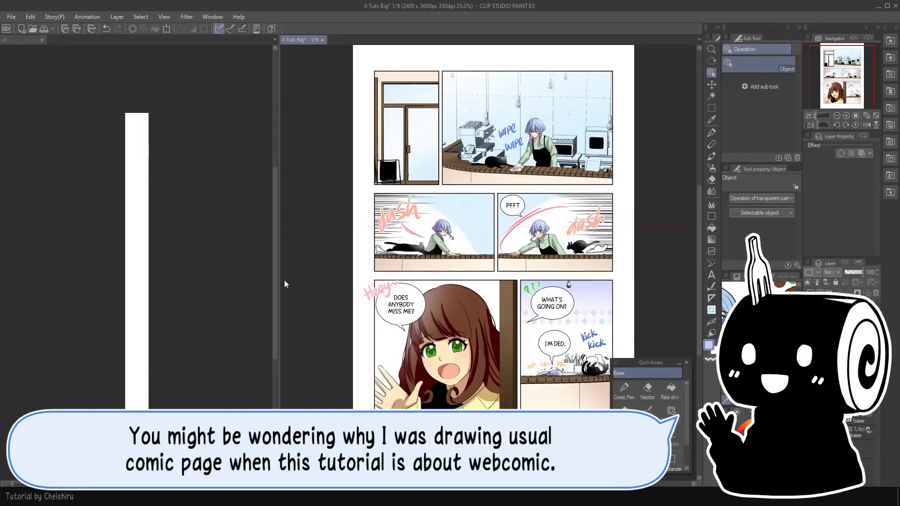
- Copy the remaining comic panels one by one with rectangular selections, paste them onto the webtoon canvas, and save
click(147, 88)
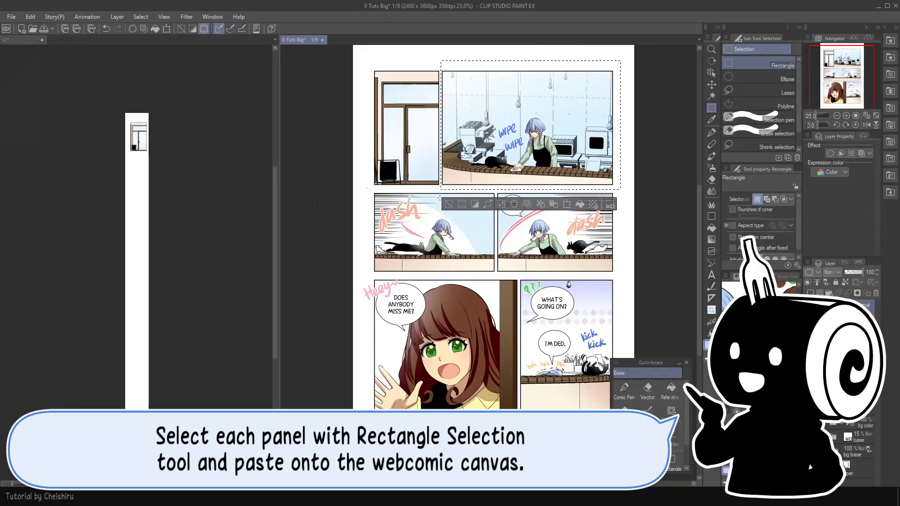
drag(370, 191, 495, 274)
drag(576, 216, 495, 274)
key(ctrl+c)
key(ctrl+v)
drag(361, 275, 519, 427)
key(ctrl+v)
drag(620, 277, 519, 427)
key(ctrl+v)
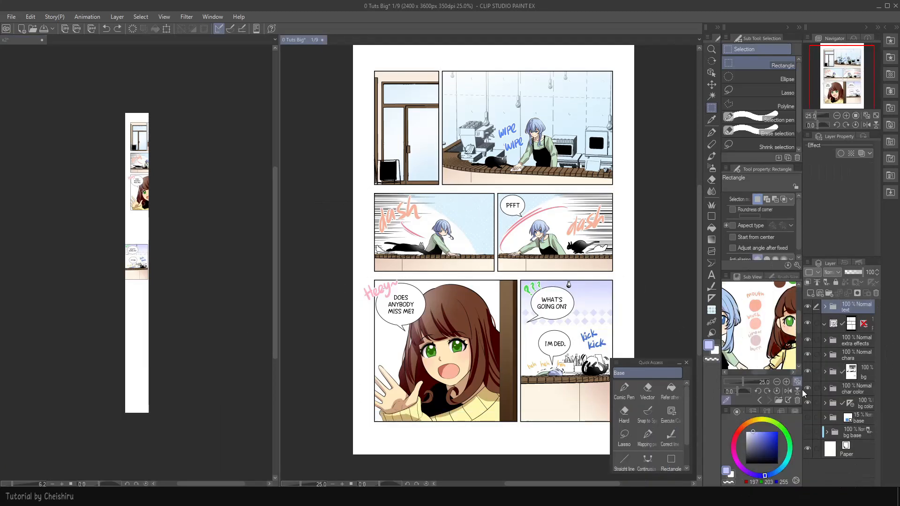
key(ctrl+s)
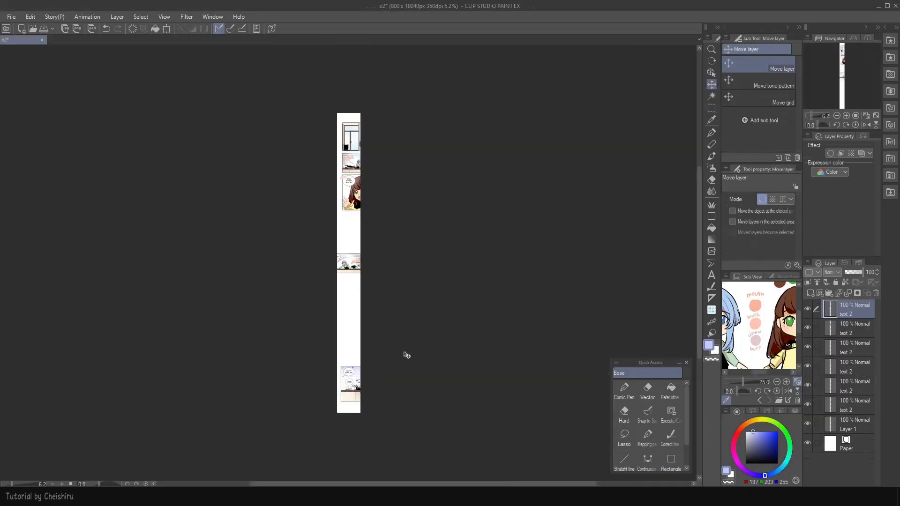
- Move the pasted panel layers down the webtoon strip so they are spread out in reading order
drag(405, 354, 404, 348)
click(855, 328)
drag(394, 250, 395, 379)
click(855, 348)
click(855, 367)
drag(423, 217, 420, 307)
click(856, 386)
drag(396, 220, 374, 267)
- Show the grid over the upper webtoon panels for checking the gaps between them
click(847, 115)
click(847, 115)
drag(843, 72, 842, 57)
click(712, 73)
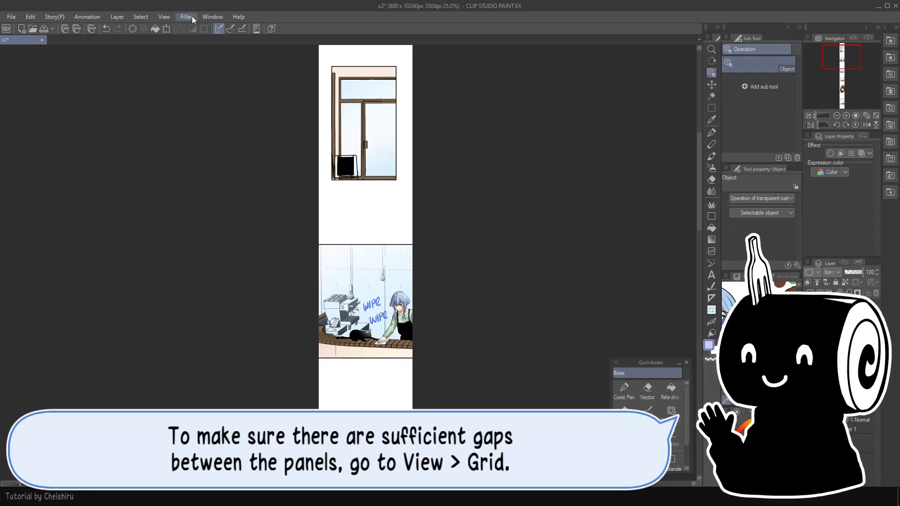
click(190, 16)
mouse_move(165, 17)
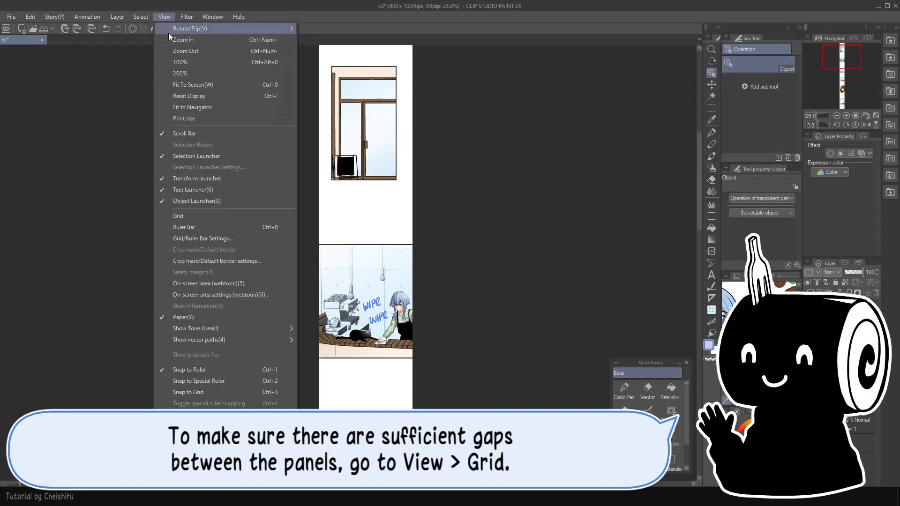
click(202, 216)
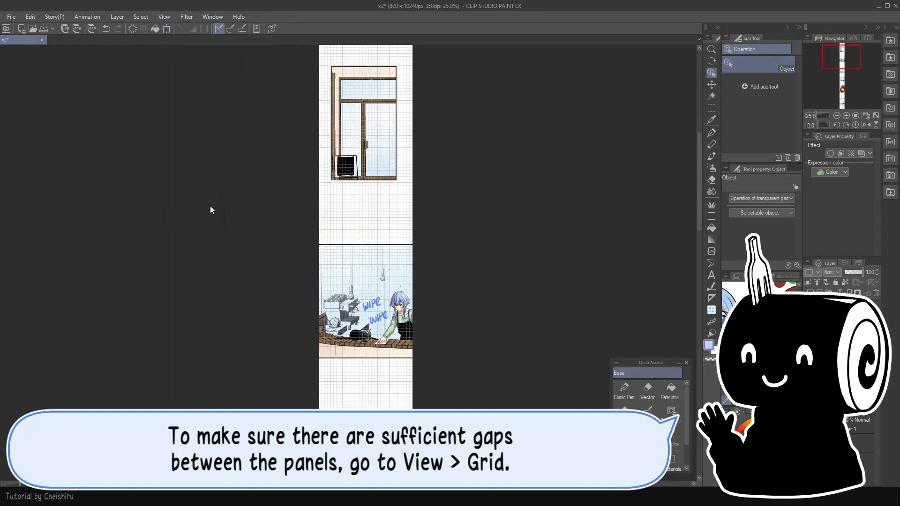
- Set the grid gap to 200 px and the number of divisions to 0
click(165, 17)
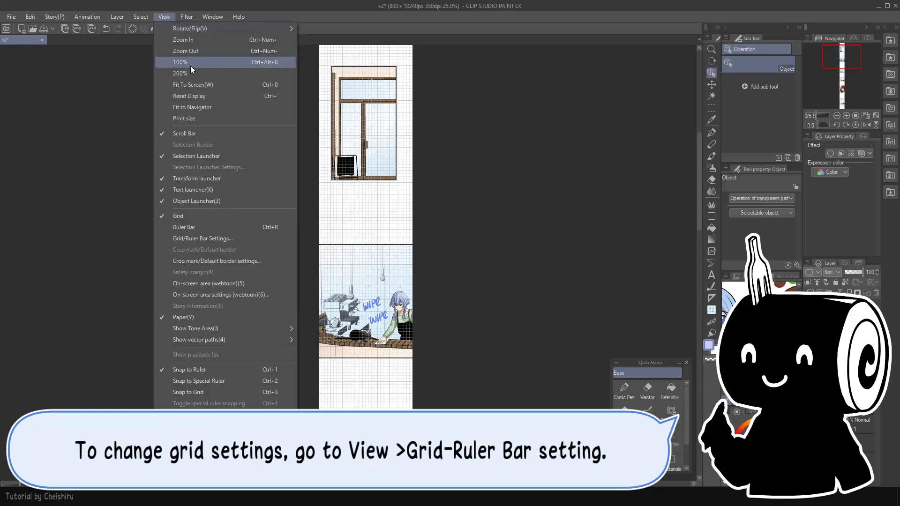
click(228, 238)
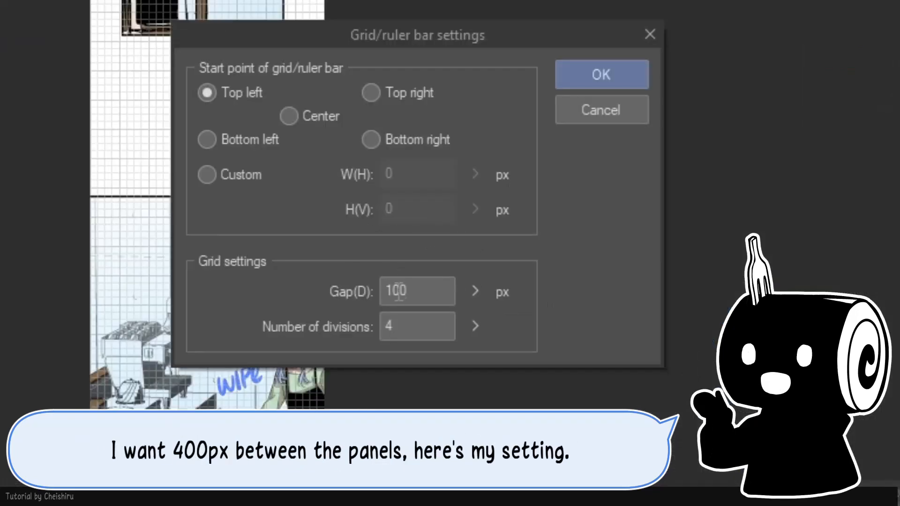
click(395, 292)
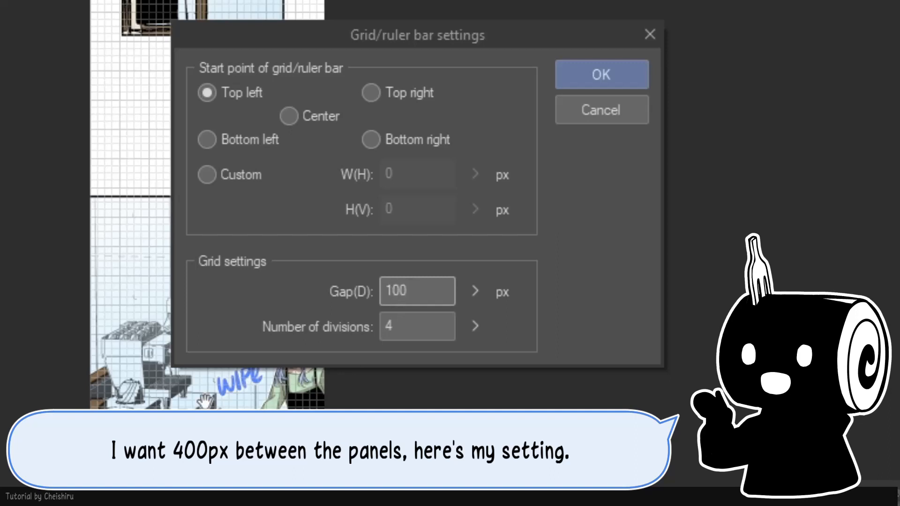
key(BackSpace)
text(2)
click(392, 328)
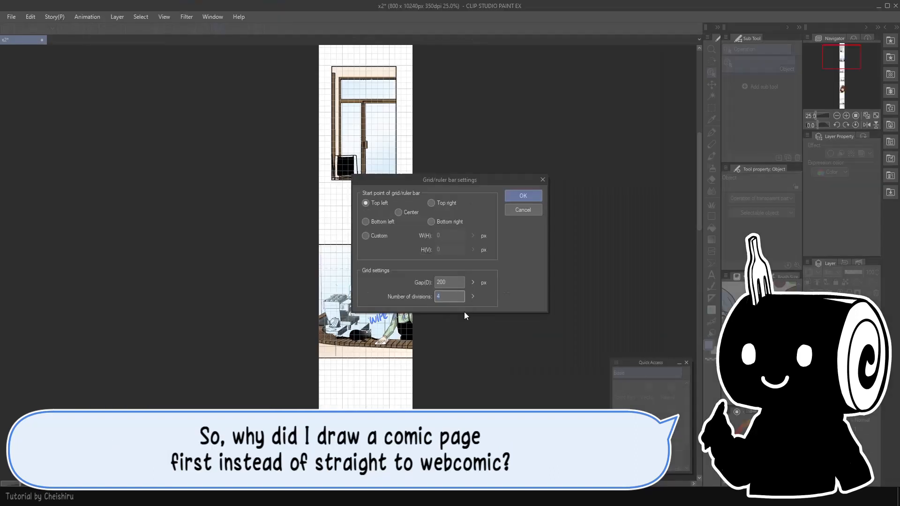
text(0)
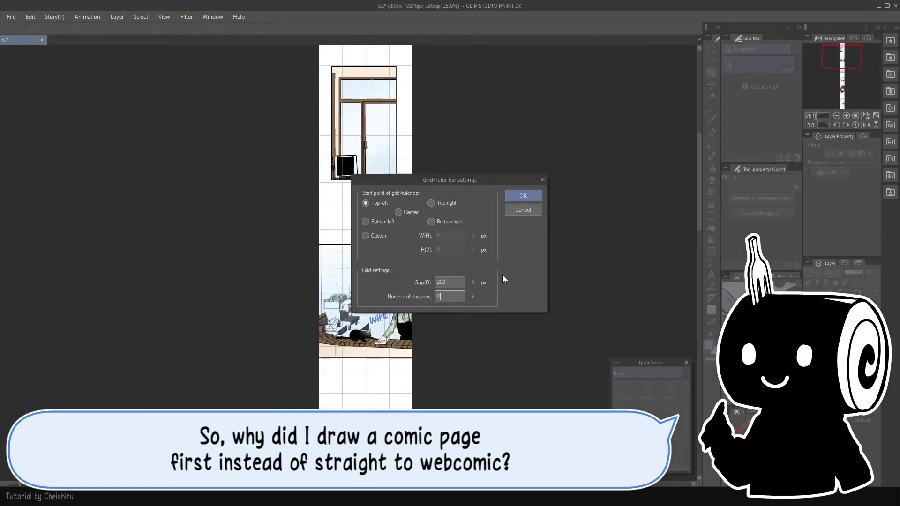
click(533, 196)
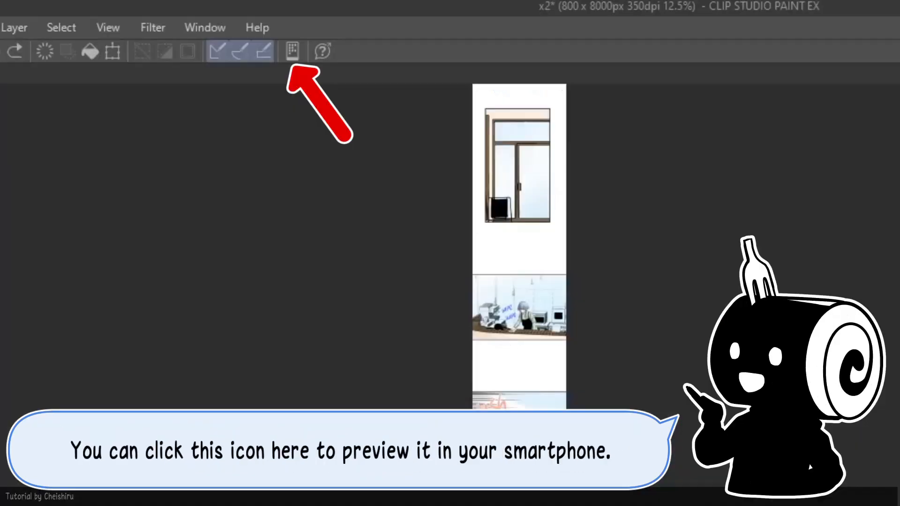
- Open the smartphone connection QR code for previewing the webtoon, and close it again
click(294, 50)
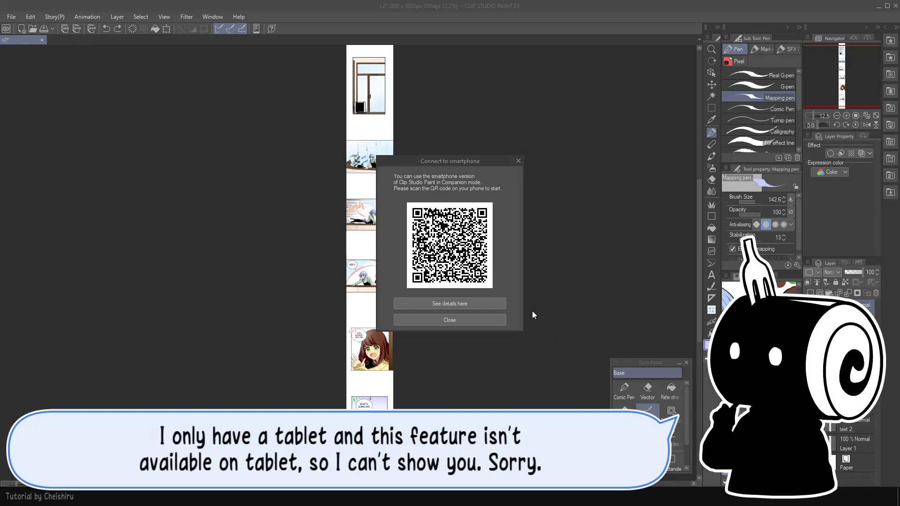
click(518, 161)
- Preview the upper part of the strip with the webtoon on-screen area
click(140, 16)
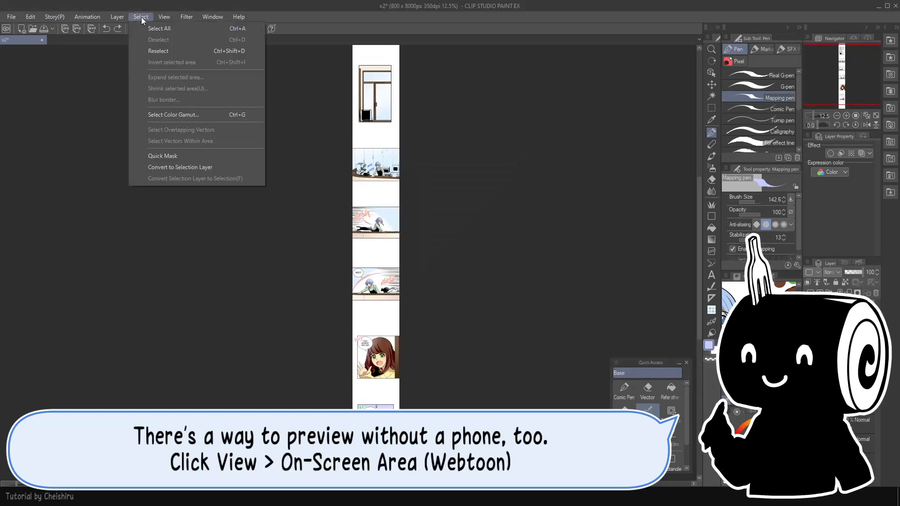
click(230, 285)
click(847, 116)
click(847, 115)
click(846, 115)
click(846, 115)
drag(852, 64, 831, 64)
scroll(845, 58, down, 2)
- Export the webtoon as JPEG files named x2 at quality 100 and 100% scale, divided vertically at 1280 px
click(16, 16)
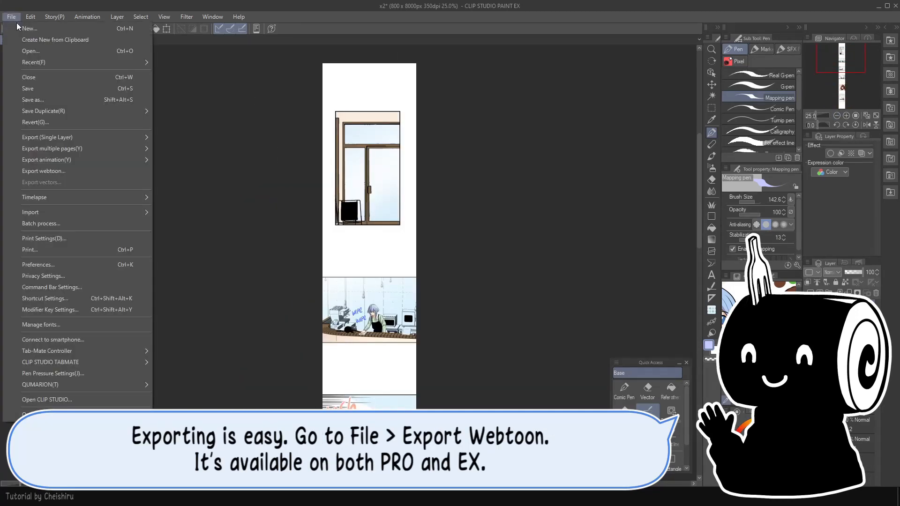
click(70, 173)
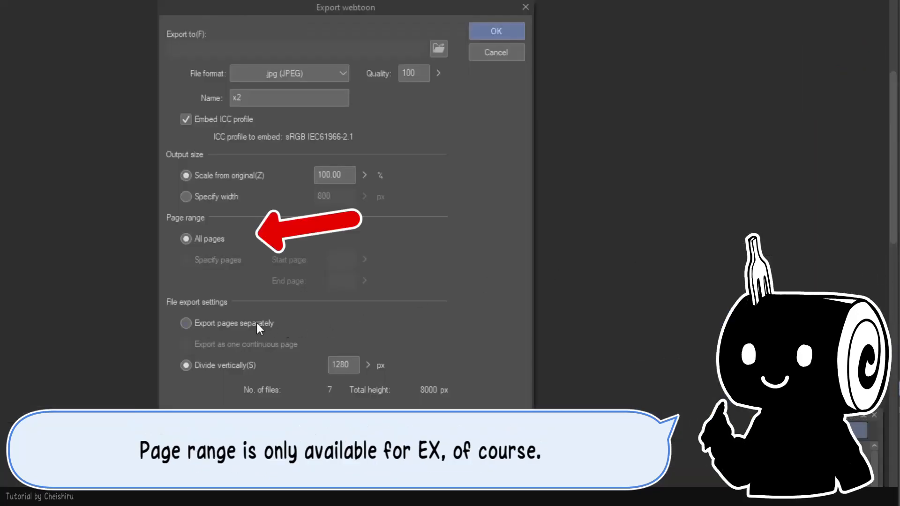
click(259, 325)
click(245, 366)
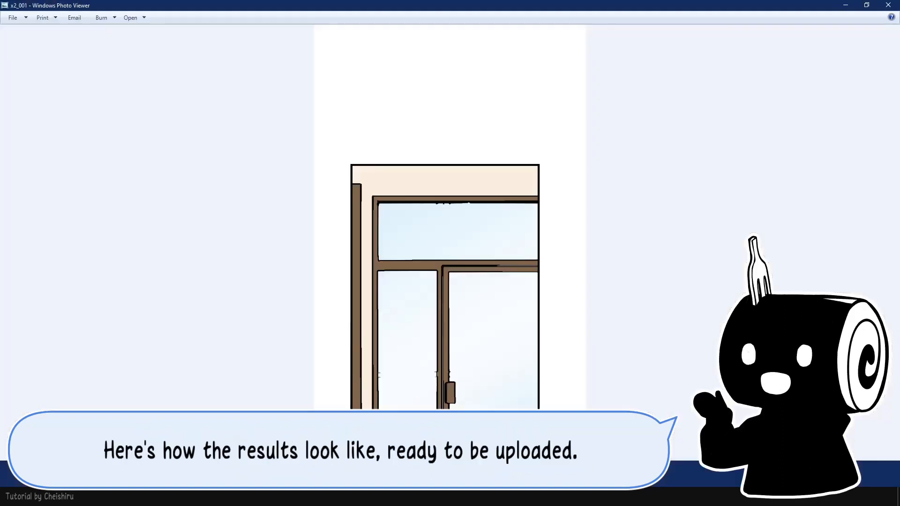
- Browse through the exported x2 image slices in Windows Photo Viewer
key(Right)
key(Right)
key(Right)
key(Right)
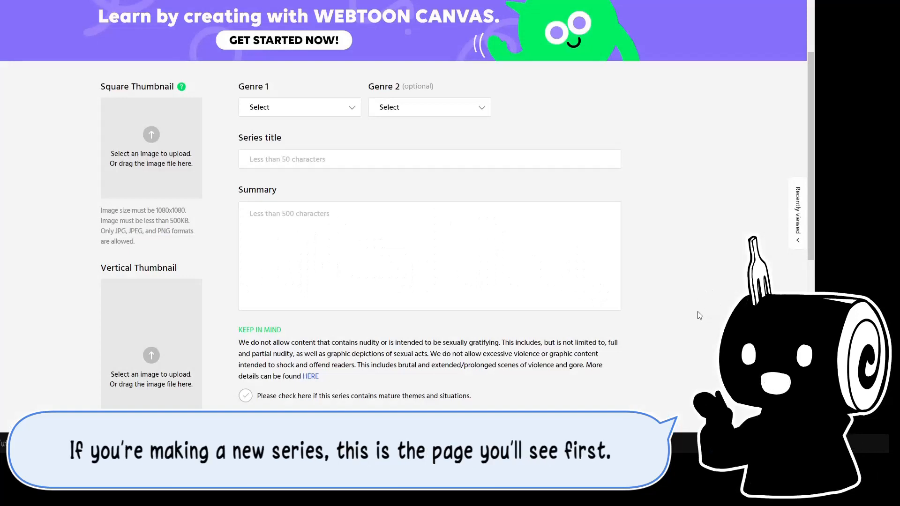
- Review the new series form on WEBTOON CANVAS, including the thumbnail size requirements and the Genre 1 choices
scroll(407, 205, down, 2)
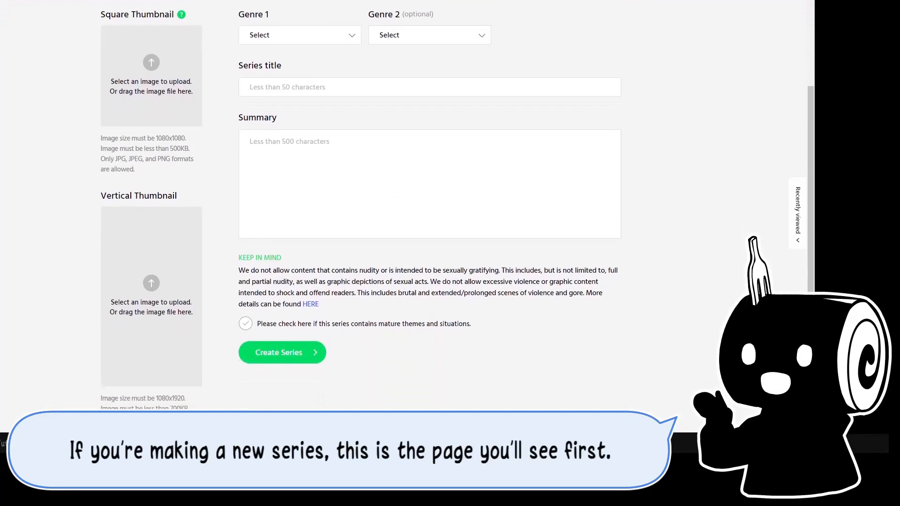
scroll(621, 251, up, 2)
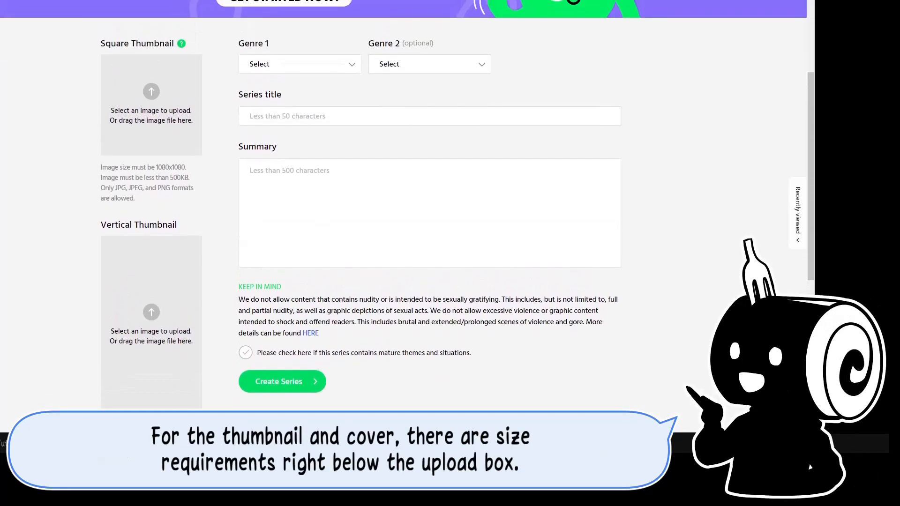
click(319, 89)
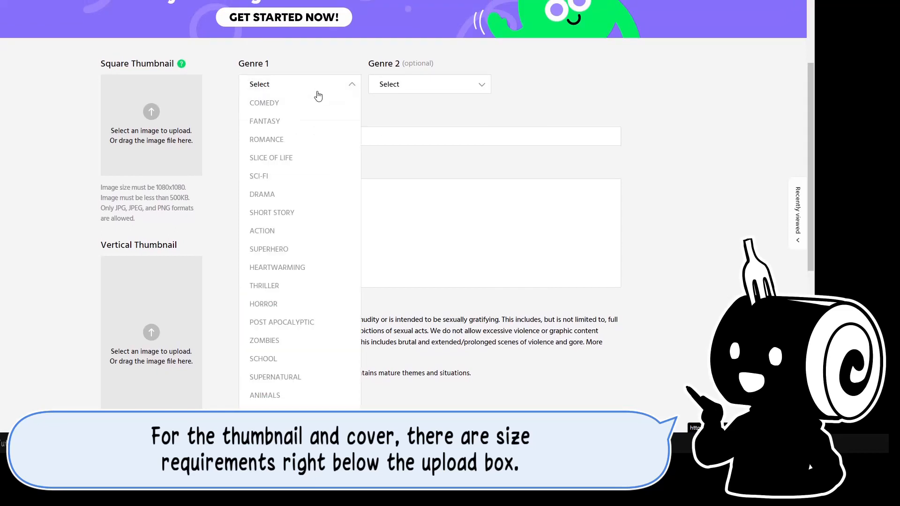
scroll(406, 355, down, 3)
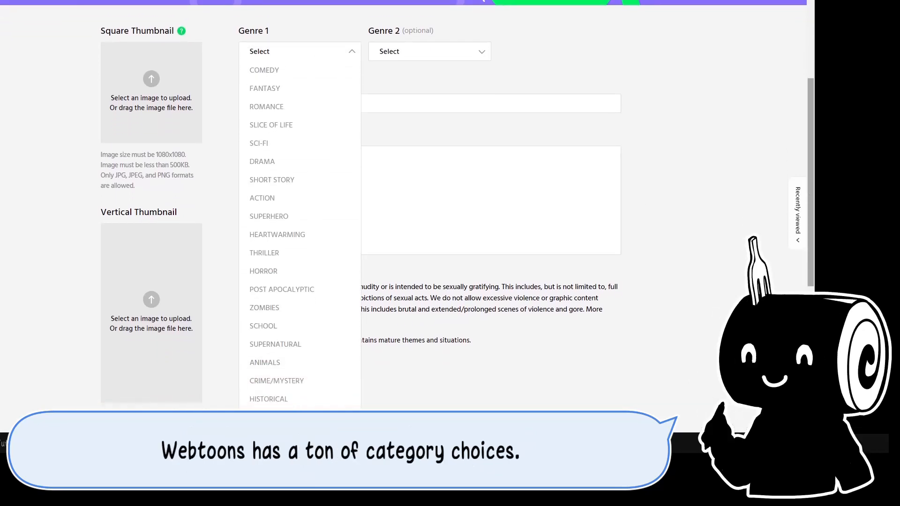
scroll(792, 194, up, 2)
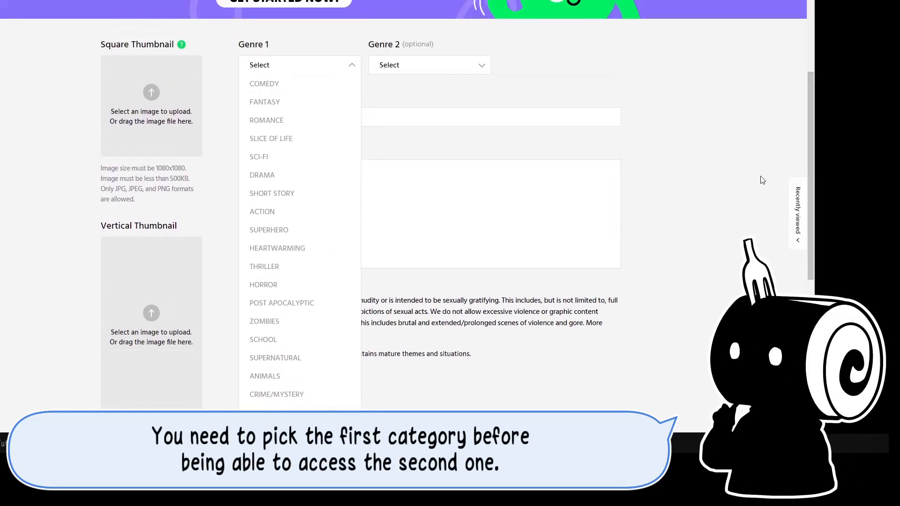
click(458, 71)
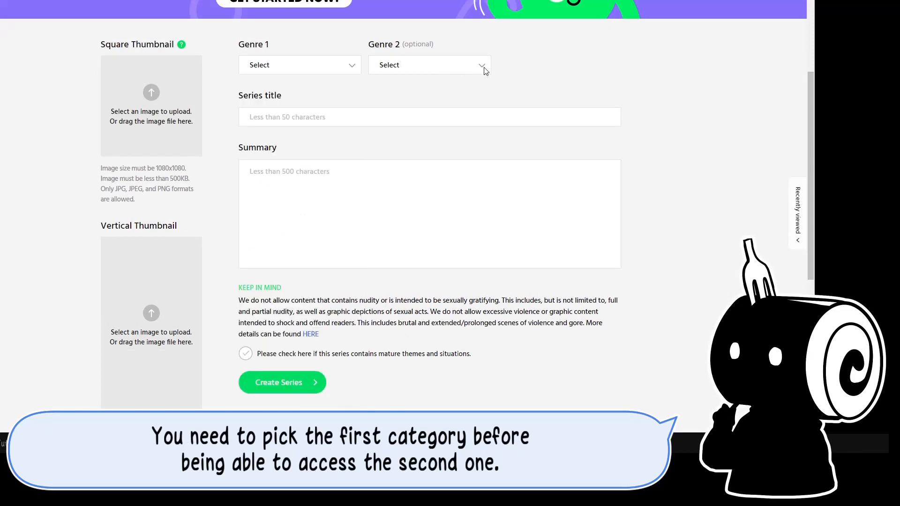
- Set the series' first genre to COMEDY and open the choices for the second genre
click(300, 65)
click(334, 101)
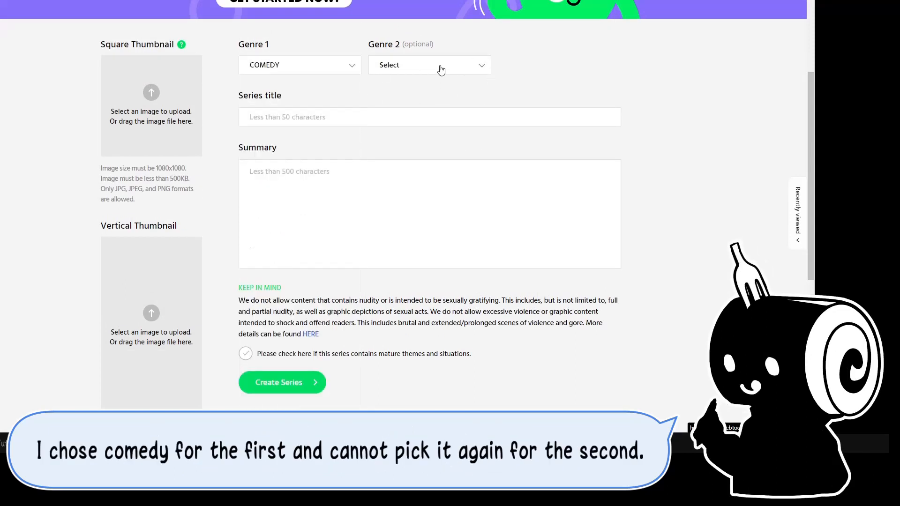
click(443, 68)
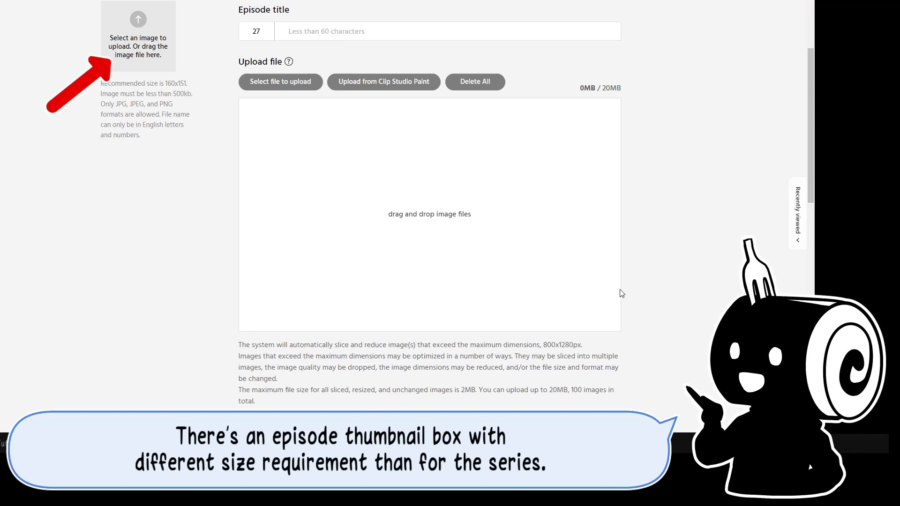
- Upload the x2 file to the new episode directly from Clip Studio Paint, confirming its export
click(420, 85)
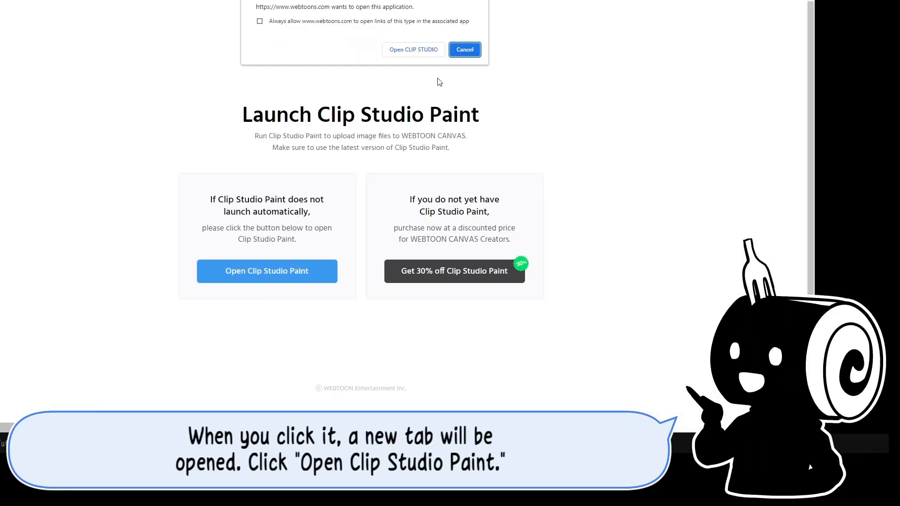
click(414, 49)
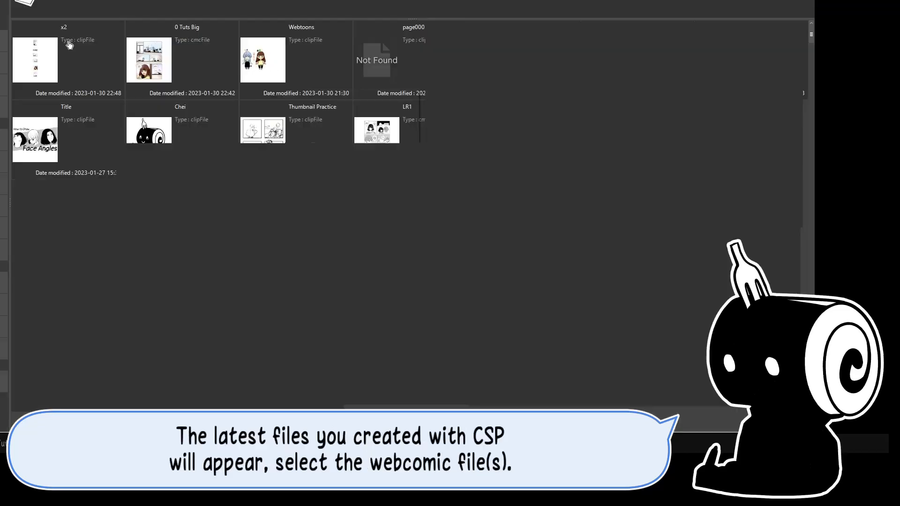
click(91, 57)
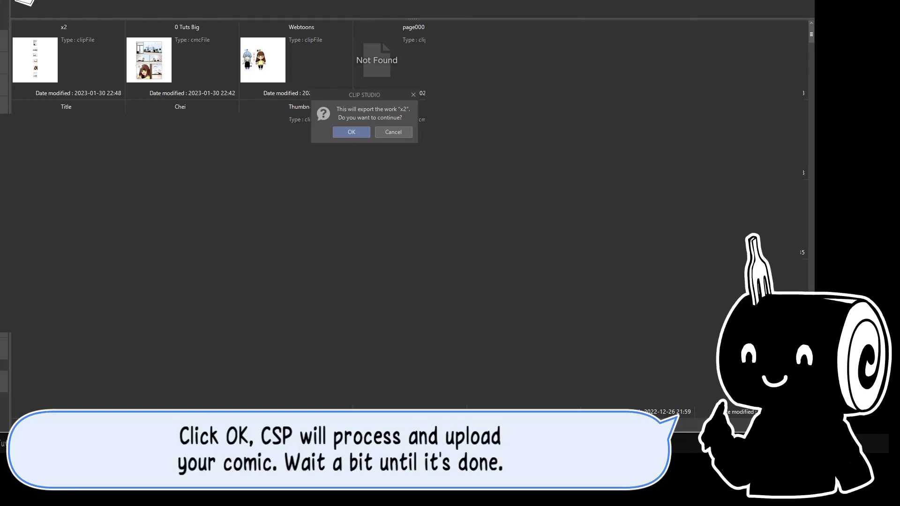
click(351, 132)
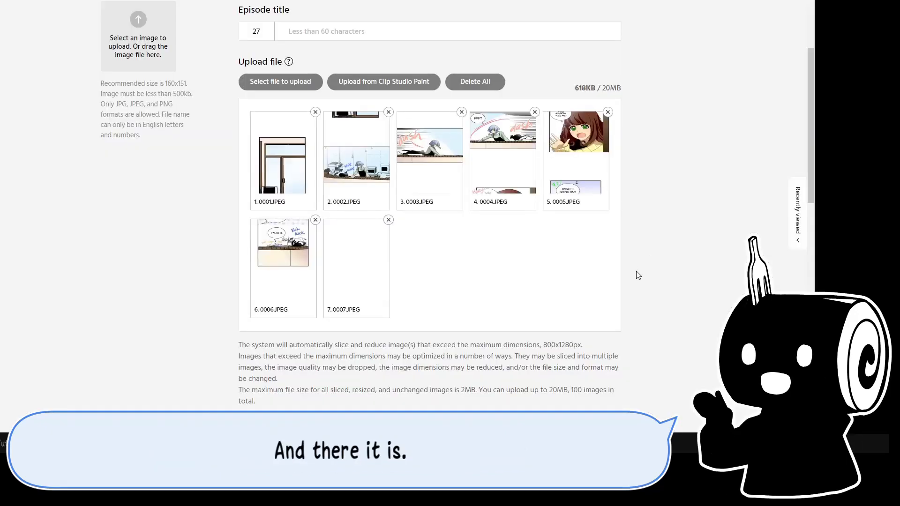
- Open the PC preview of the uploaded episode
click(316, 31)
scroll(687, 328, down, 5)
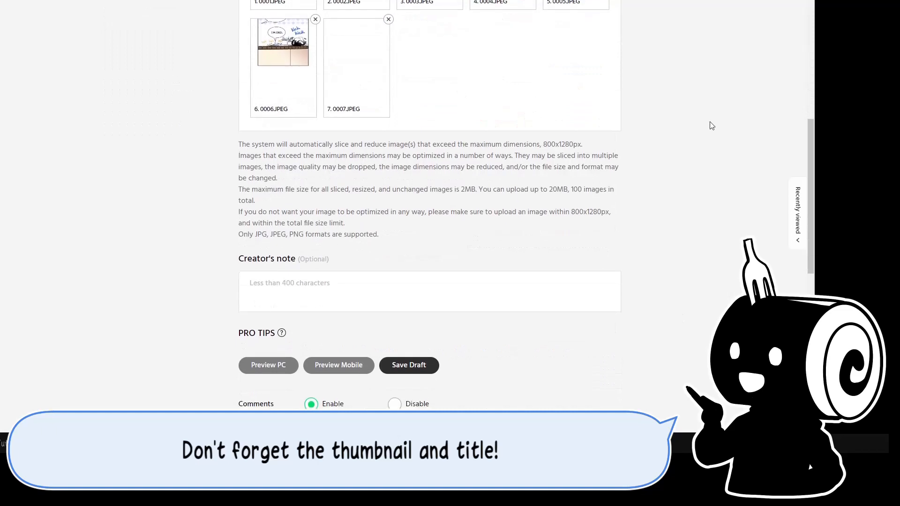
click(291, 368)
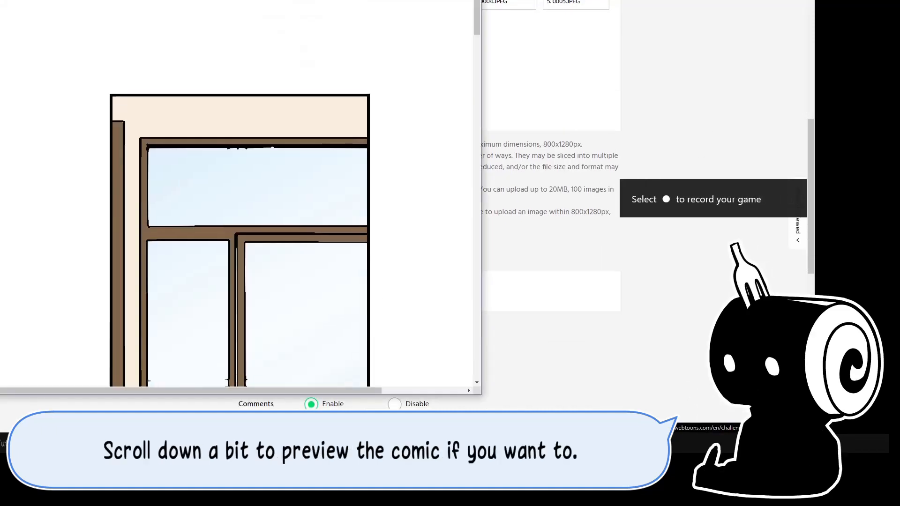
- Look through the comic panels in the episode's PC preview and close the preview window
scroll(236, 197, down, 15)
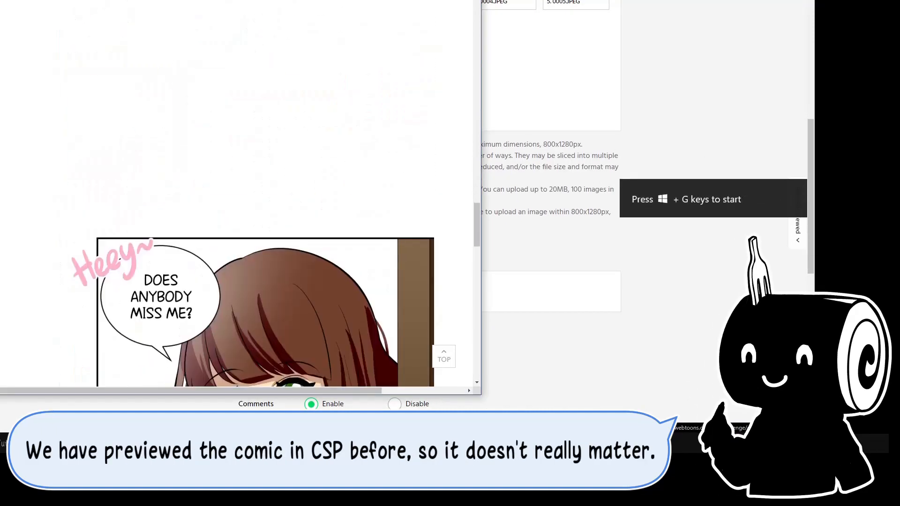
scroll(422, 277, down, 10)
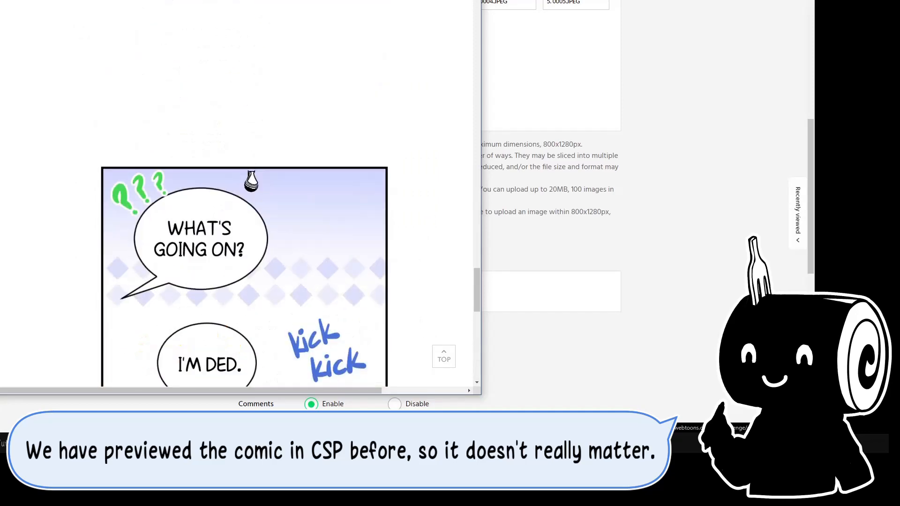
click(470, 1)
- Switch the episode's publishing to schedule for later and review the available publish dates and hours
scroll(438, 230, down, 4)
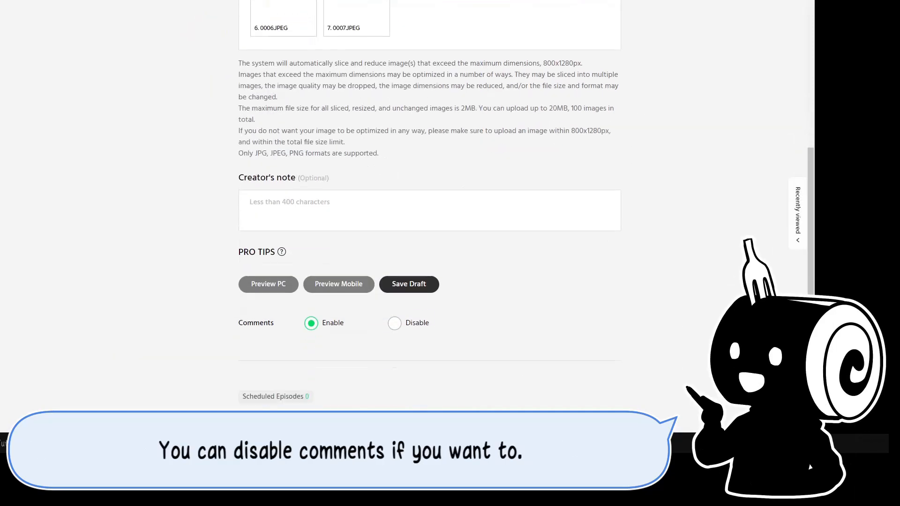
click(416, 296)
click(413, 328)
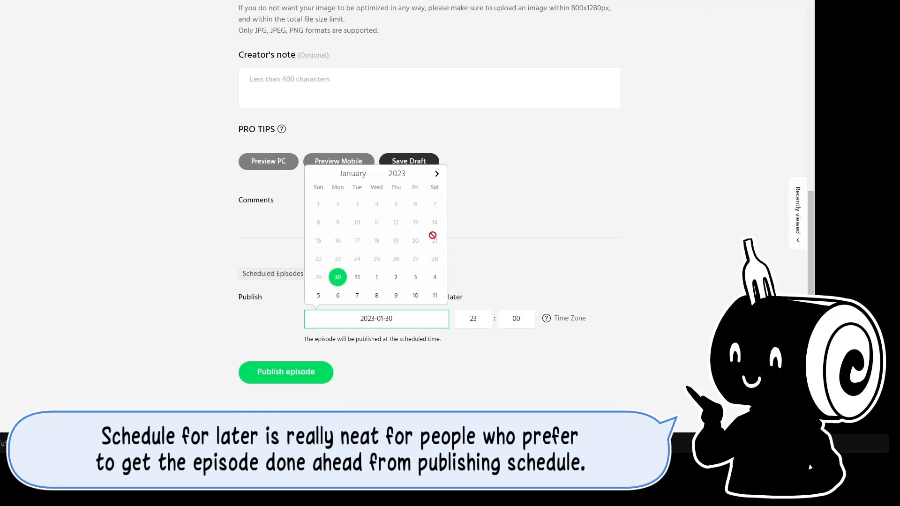
click(477, 320)
scroll(701, 261, down, 4)
scroll(702, 261, up, 1)
scroll(474, 211, down, 2)
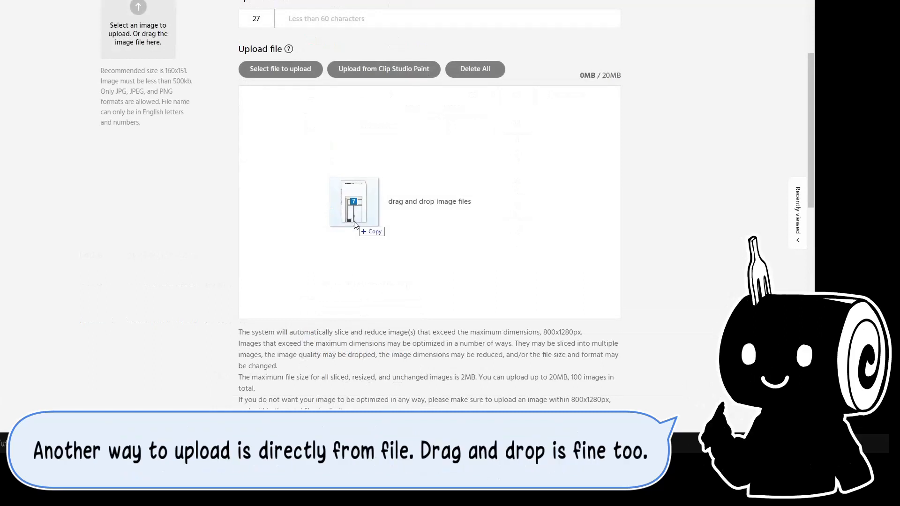
- Upload the seven comic image files from the computer straight into the episode's empty upload area
drag(356, 224, 390, 206)
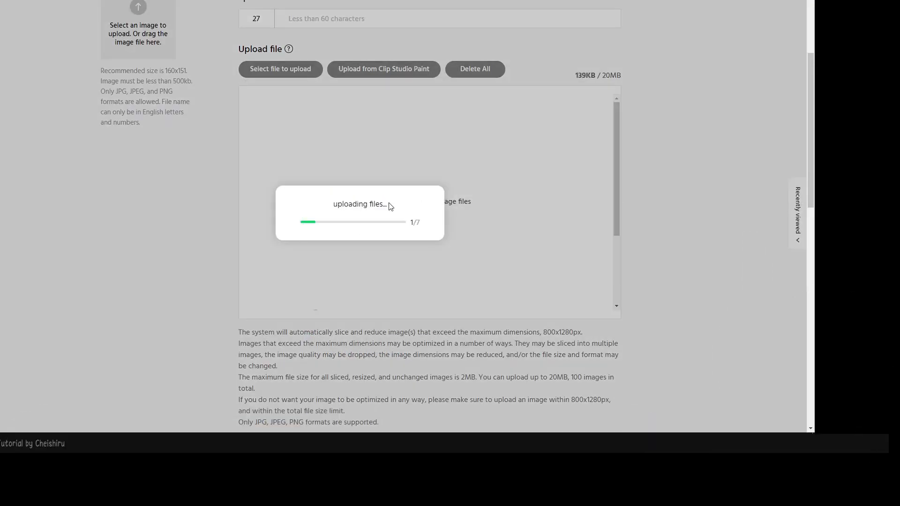